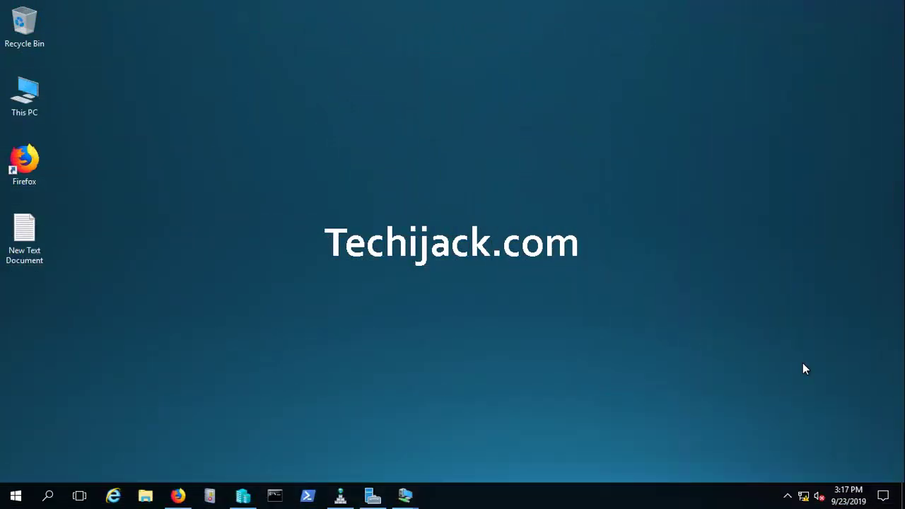
Step: Switch to the EX01 virtual machine connection and display it in full screen mode
left_click(406, 497)
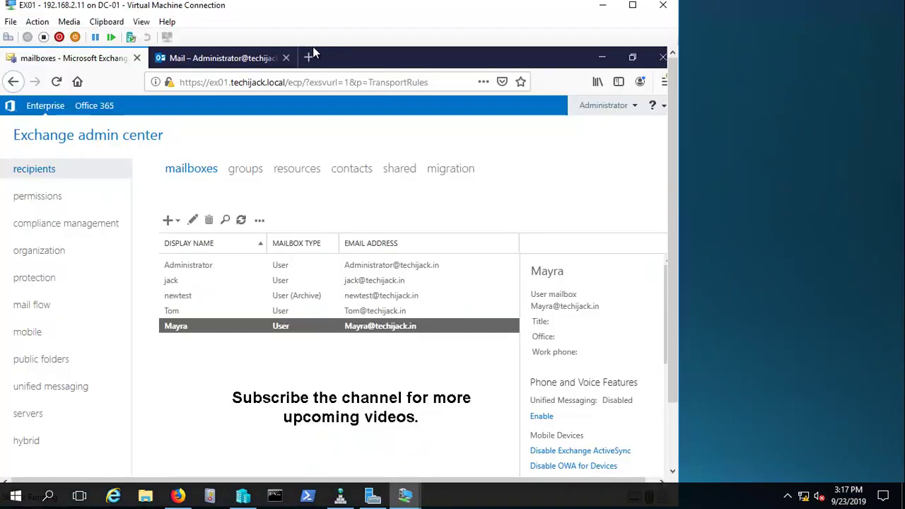
left_click(142, 22)
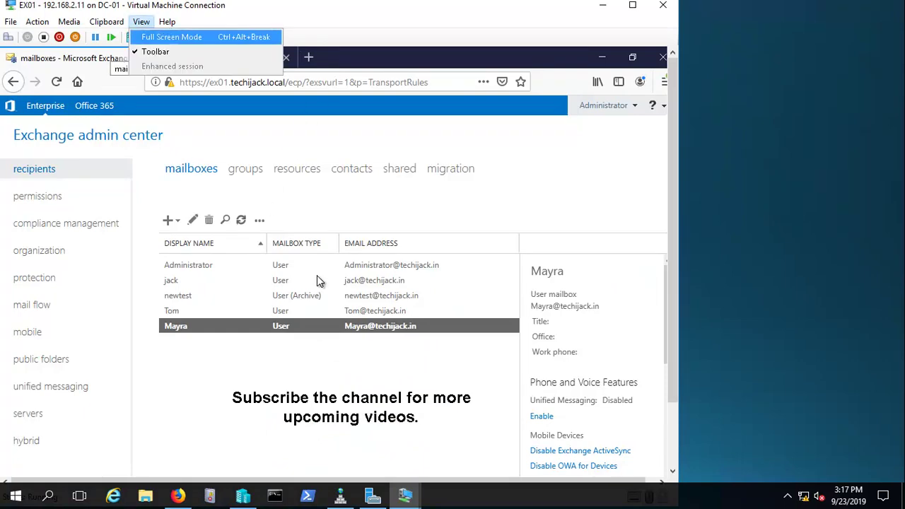
left_click(172, 37)
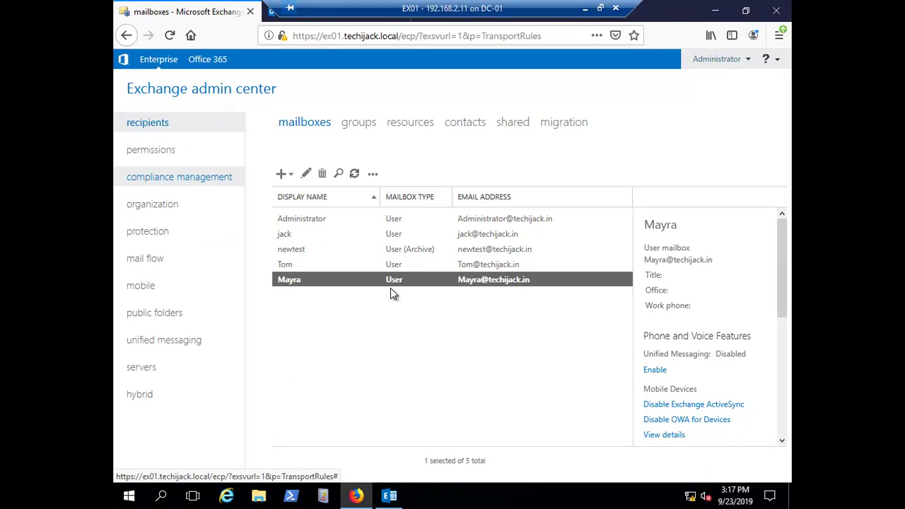
Step: Start a new policy tip under compliance management's data loss prevention, with the Notify the sender type
left_click(153, 180)
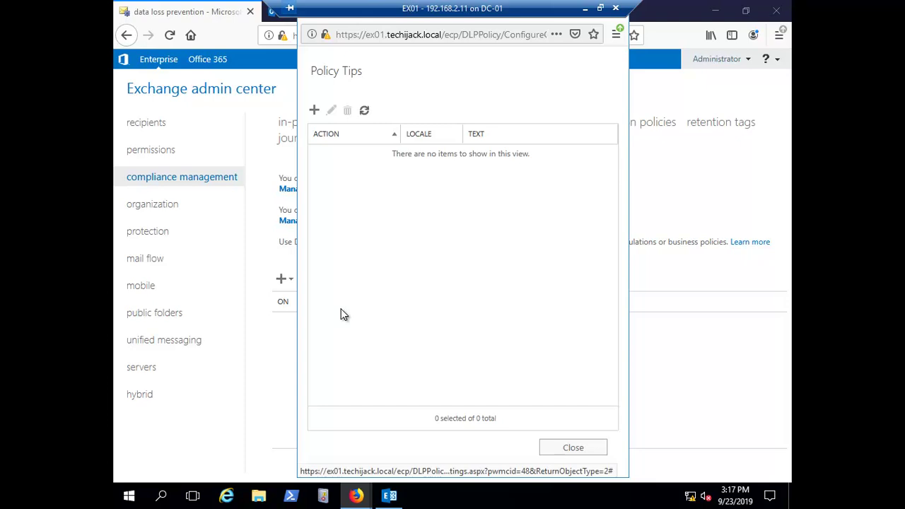
left_click(315, 110)
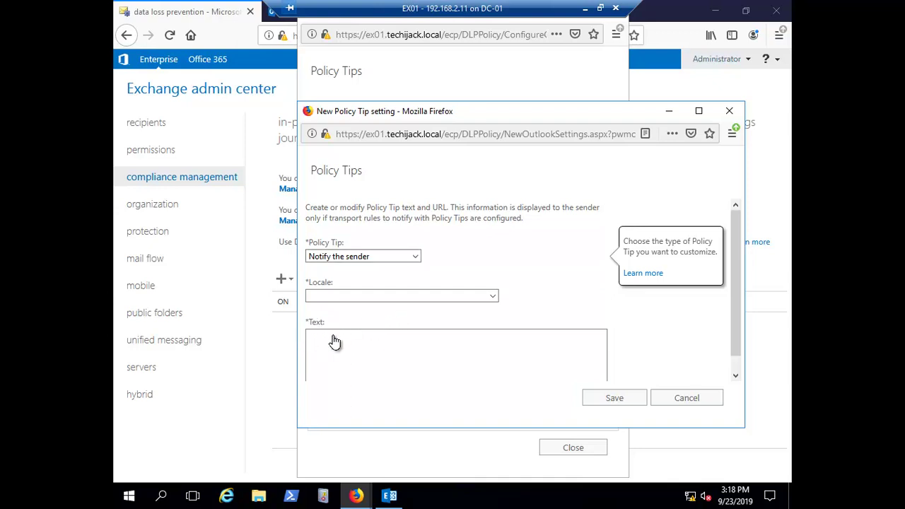
key("alt+Down")
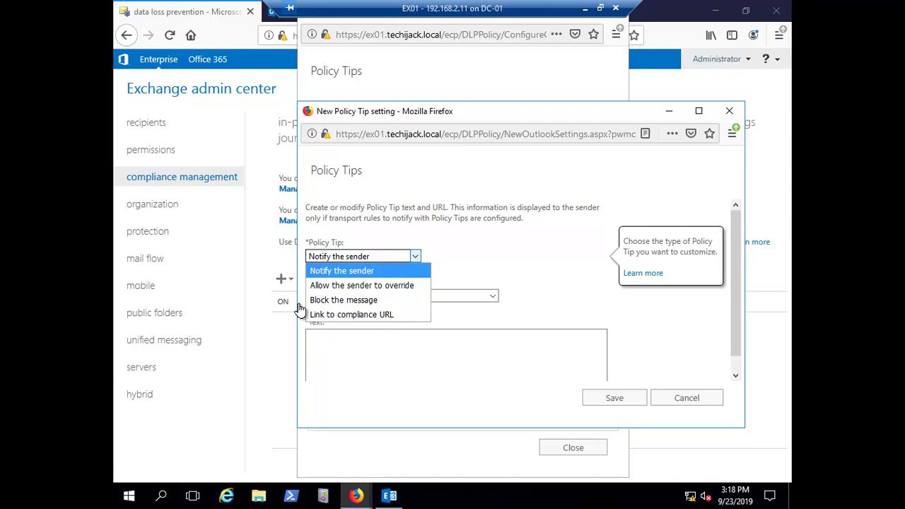
left_click(356, 301)
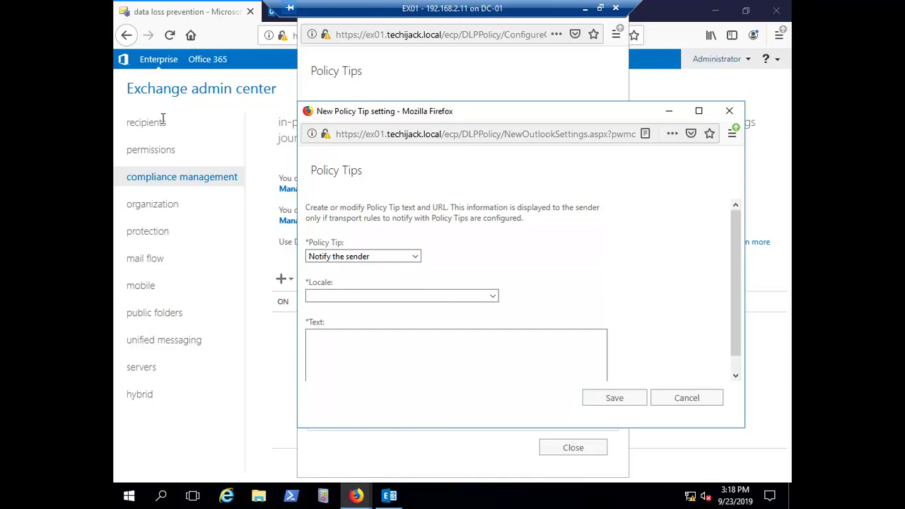
Step: Set the policy tip's locale to English and its text to "YOu are not authorize to send this email", and save it
left_click(401, 296)
key("alt+Down")
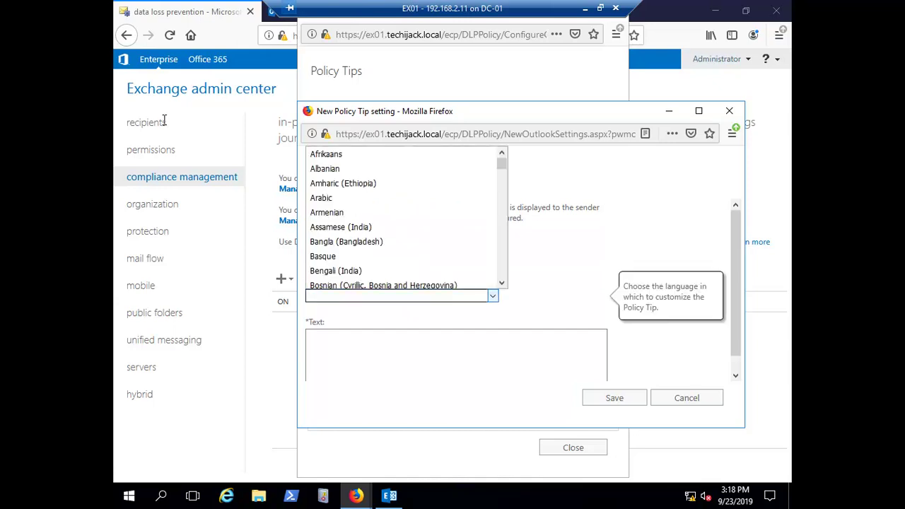
key("e")
key("Return")
key("Tab")
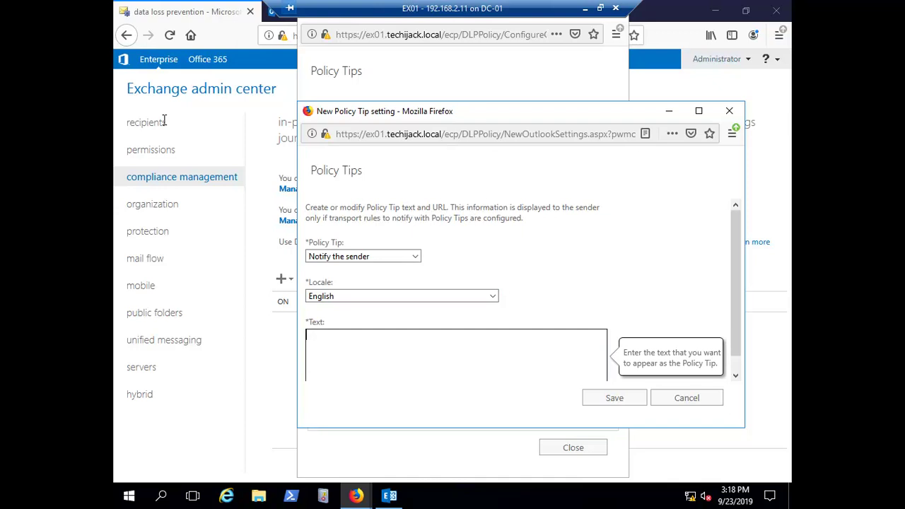
type("YOu are not authorize to send this ema")
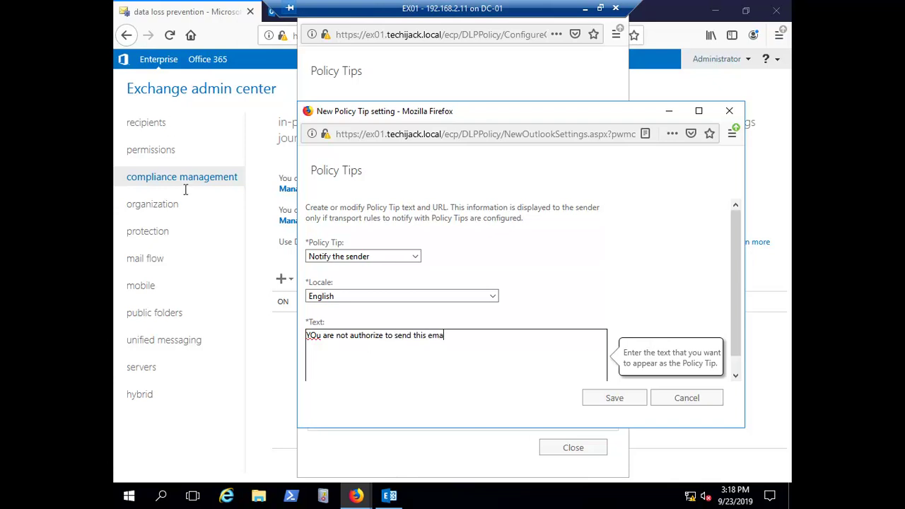
key("Tab")
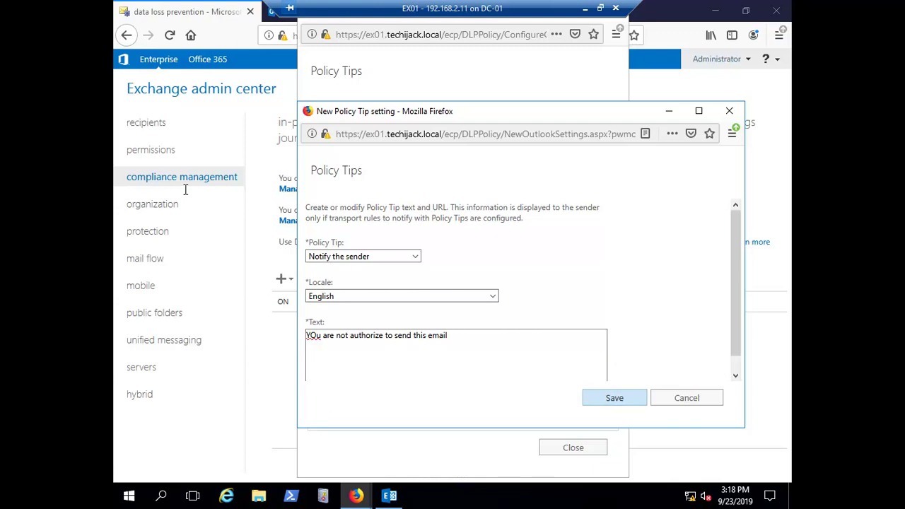
key("Return")
key("Tab")
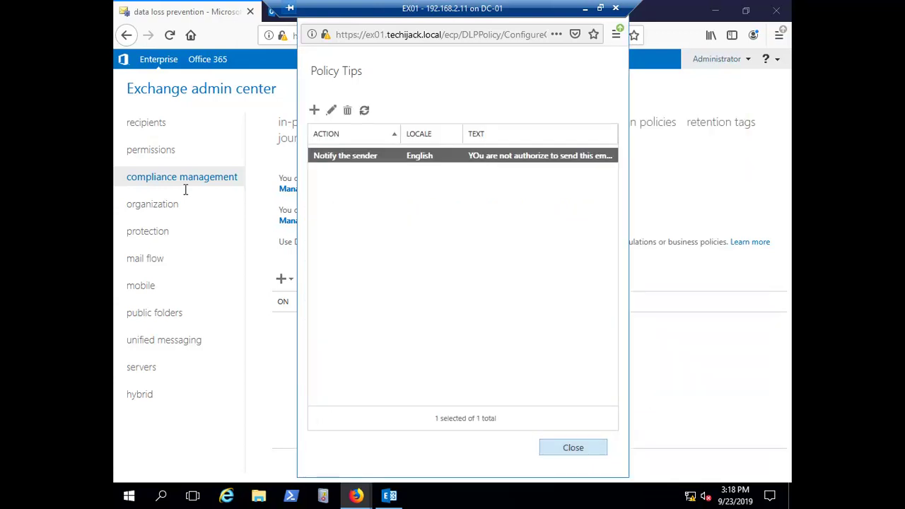
key("Return")
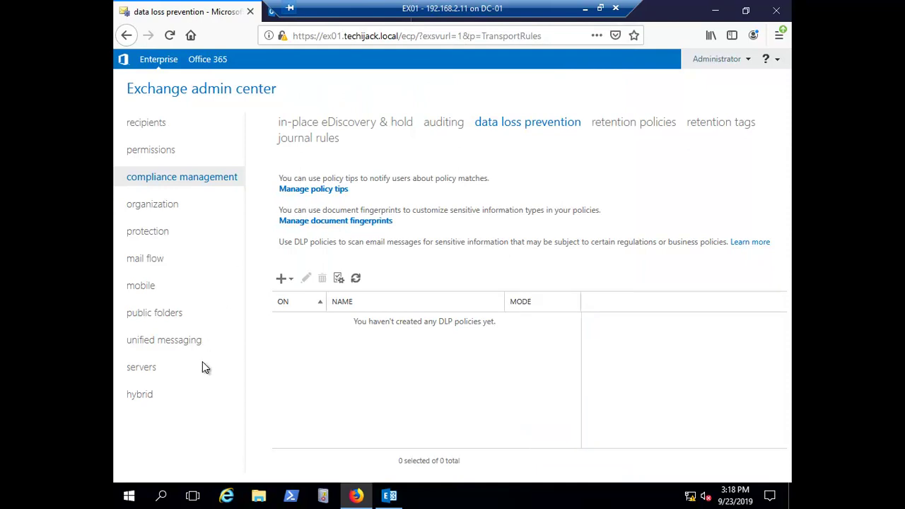
Step: Start a new DLP policy from a template
key("Tab")
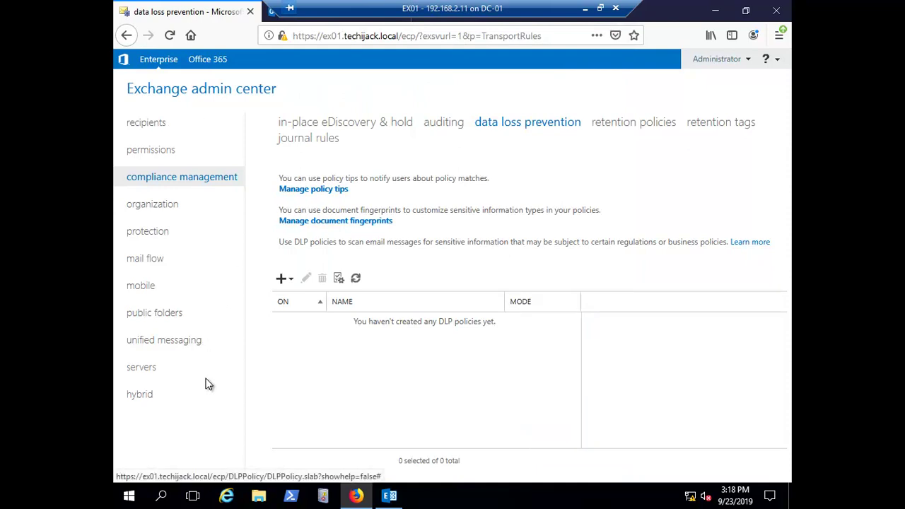
key("Tab")
key("Return")
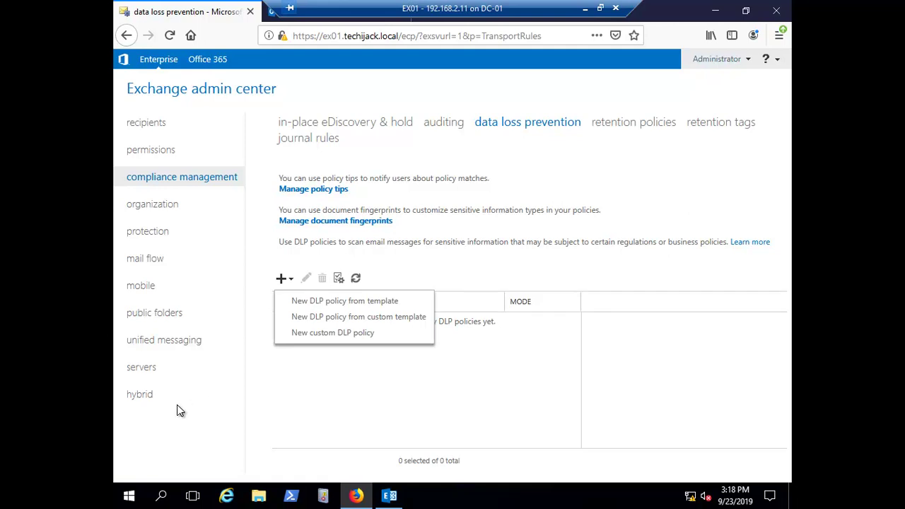
key("Down")
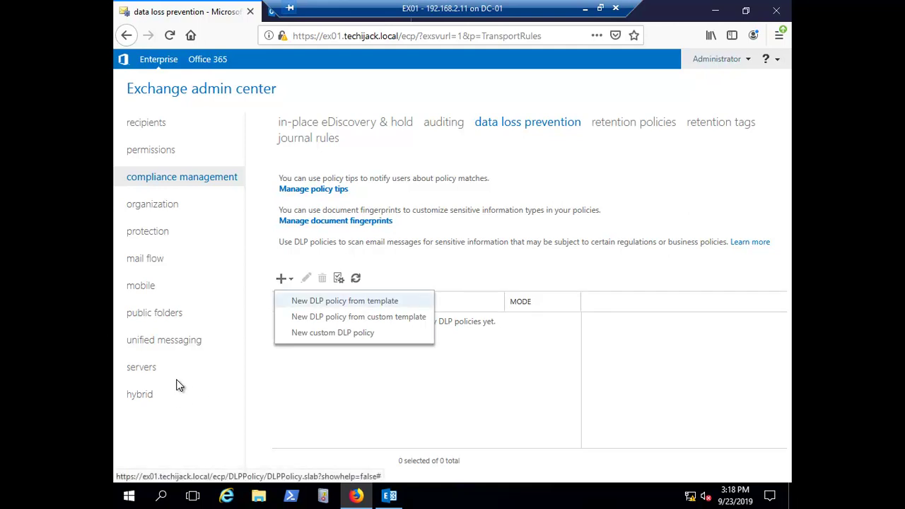
key("Up")
key("Up")
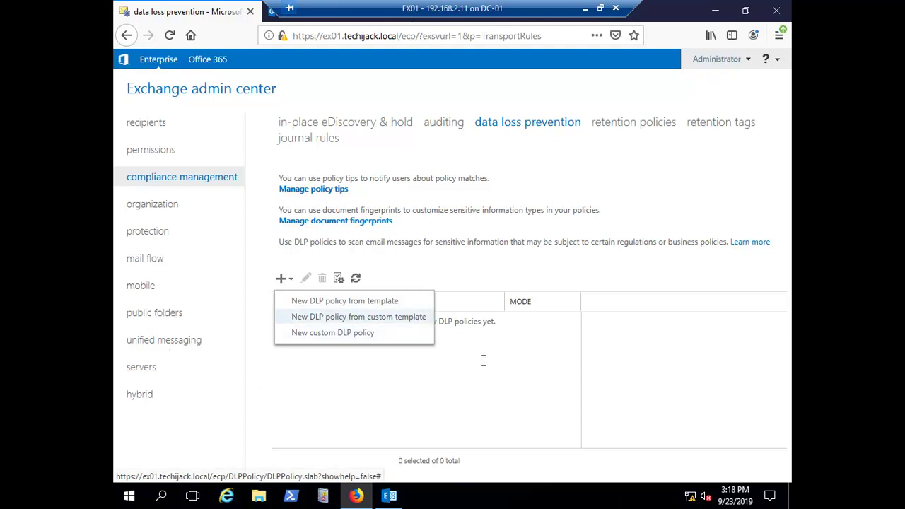
key("Down")
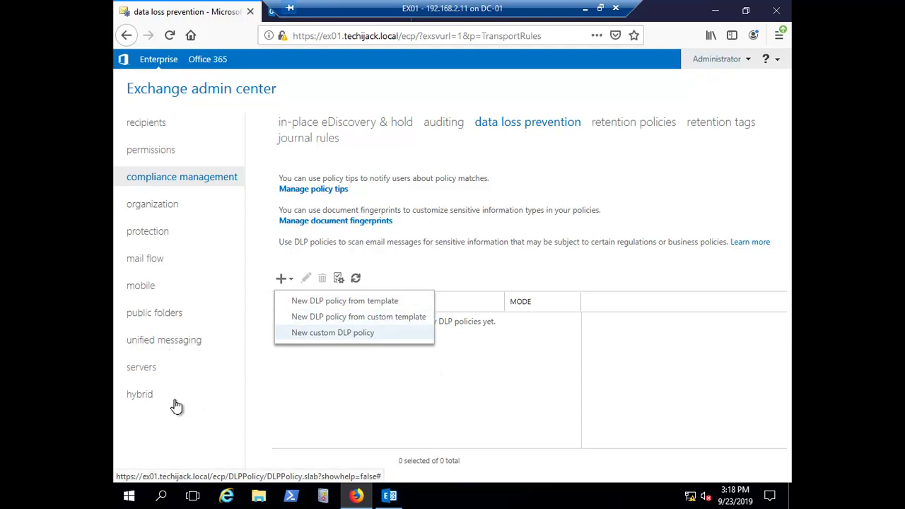
key("Up")
key("Up")
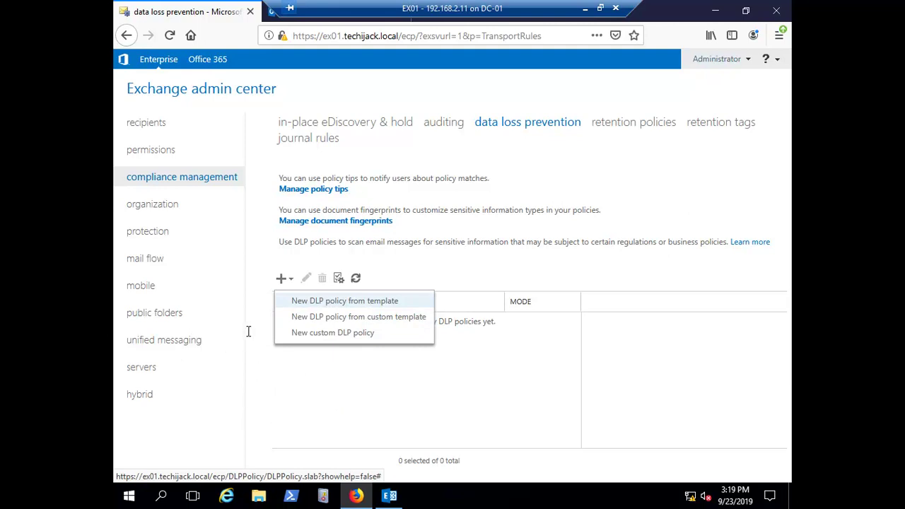
key("Return")
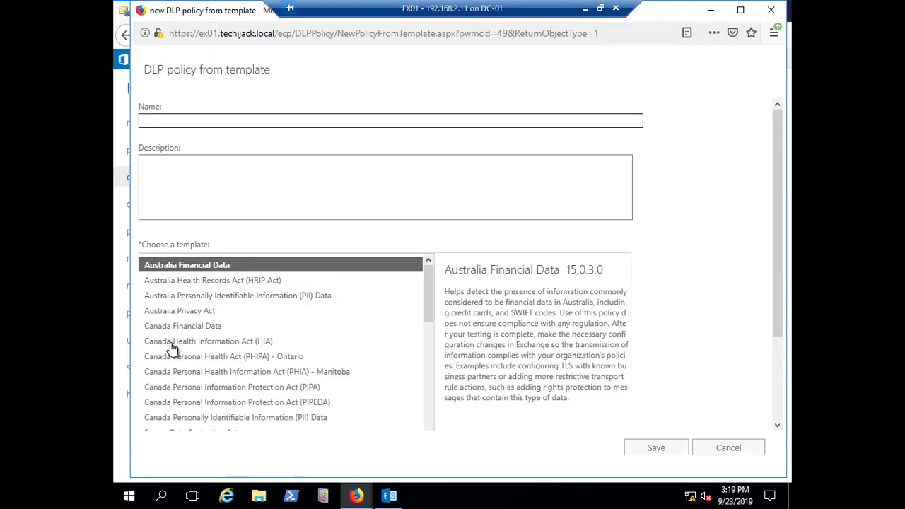
Step: Name the DLP policy Financial Data, choose the U.S. Financial Data template, and save the policy
type("f")
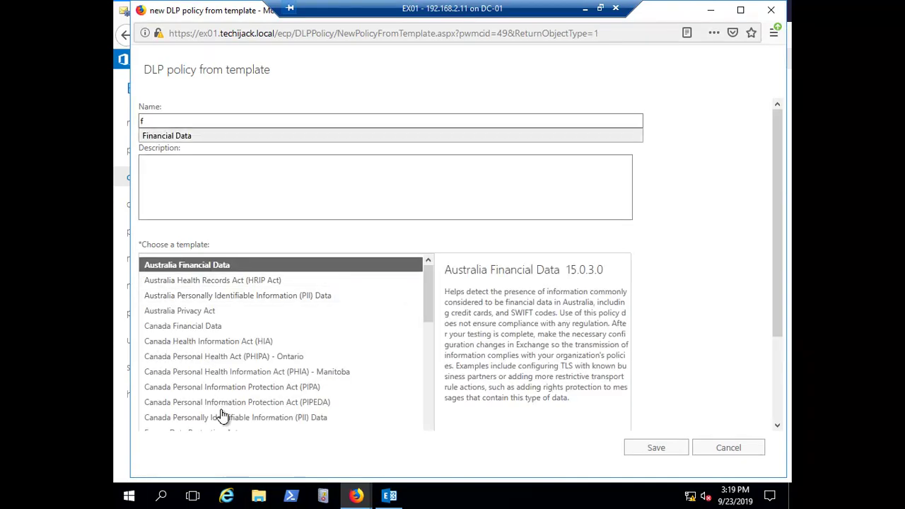
key("Return")
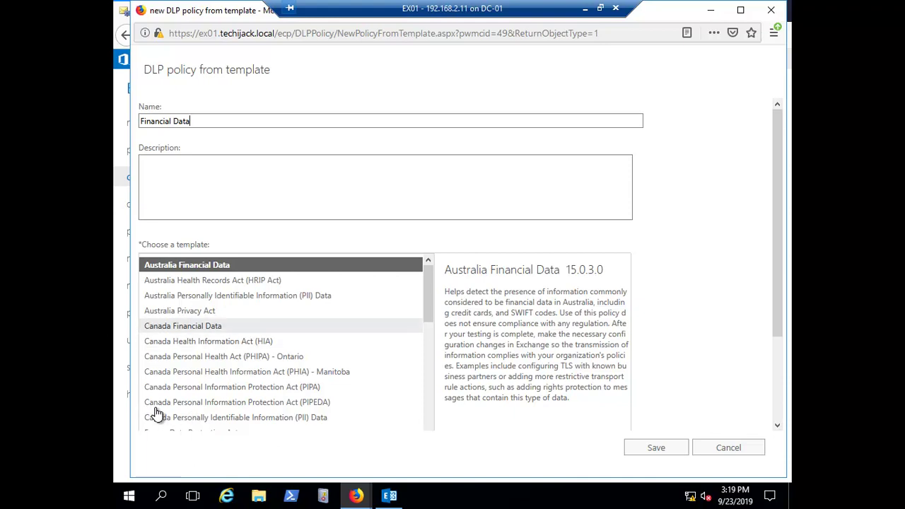
scroll(170, 399, "down", 1)
scroll(170, 400, "down", 5)
scroll(151, 400, "down", 3)
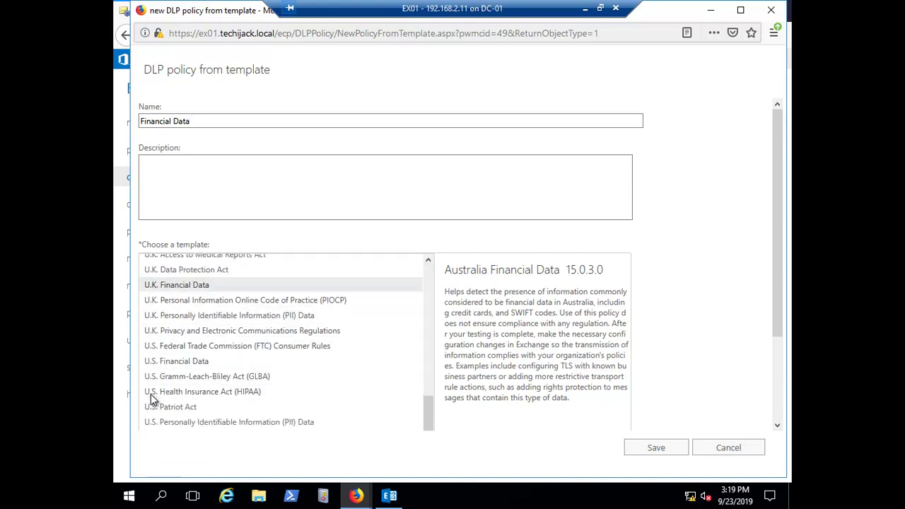
scroll(169, 305, "up", 2)
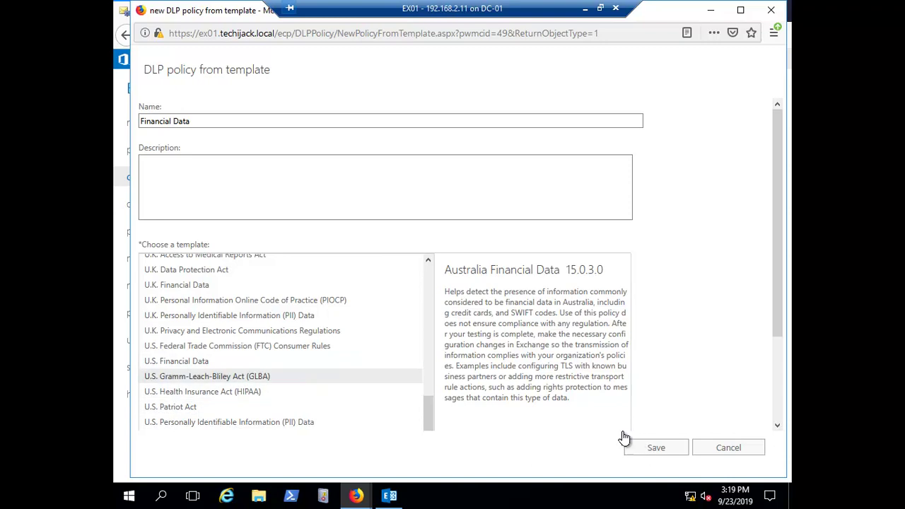
left_click(414, 360)
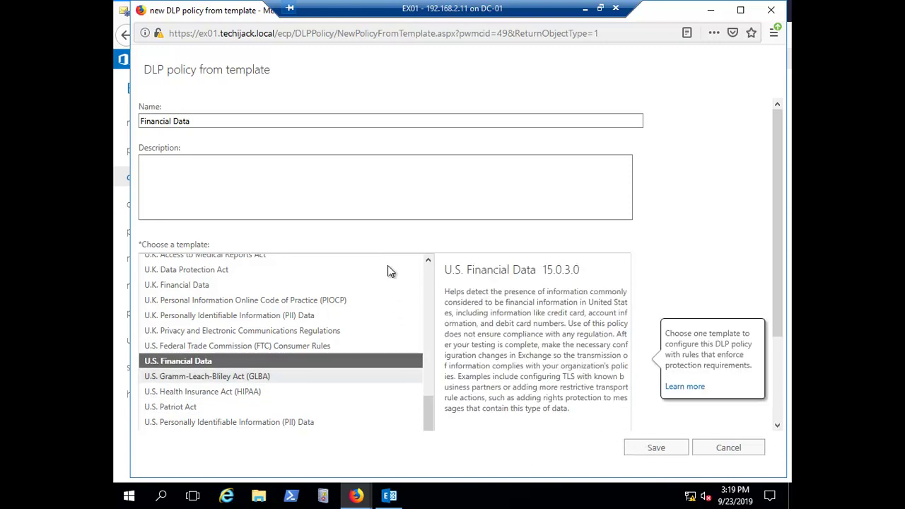
key("Return")
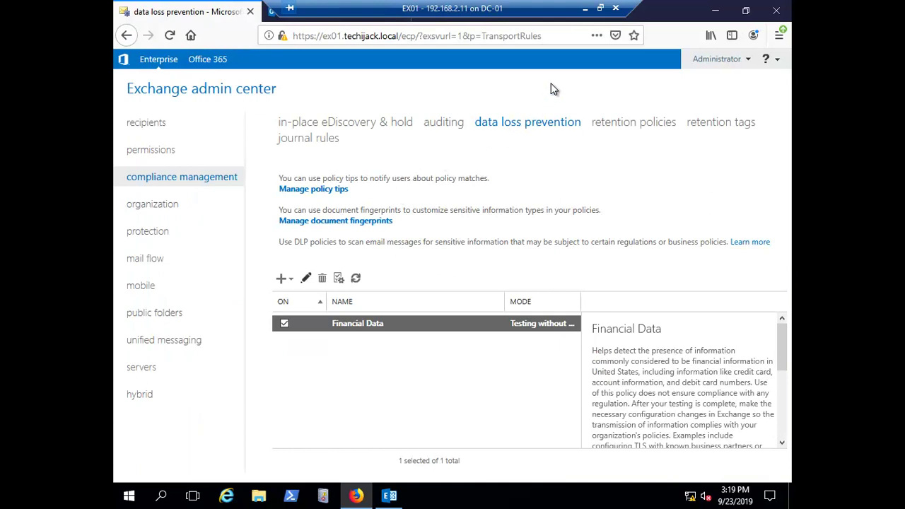
Step: Open the Financial Data policy for editing and examine the conditions and actions of its "U.S. Financial: Allow override" rule
left_click(305, 278)
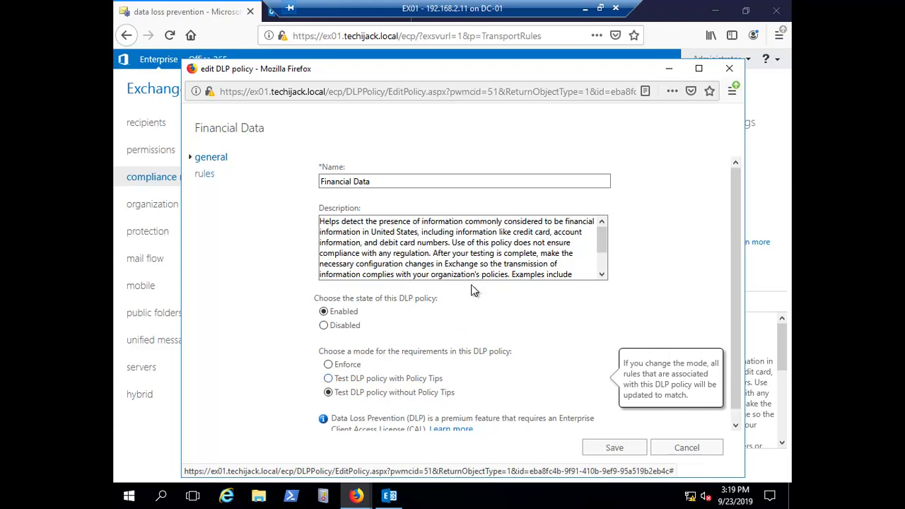
key("Return")
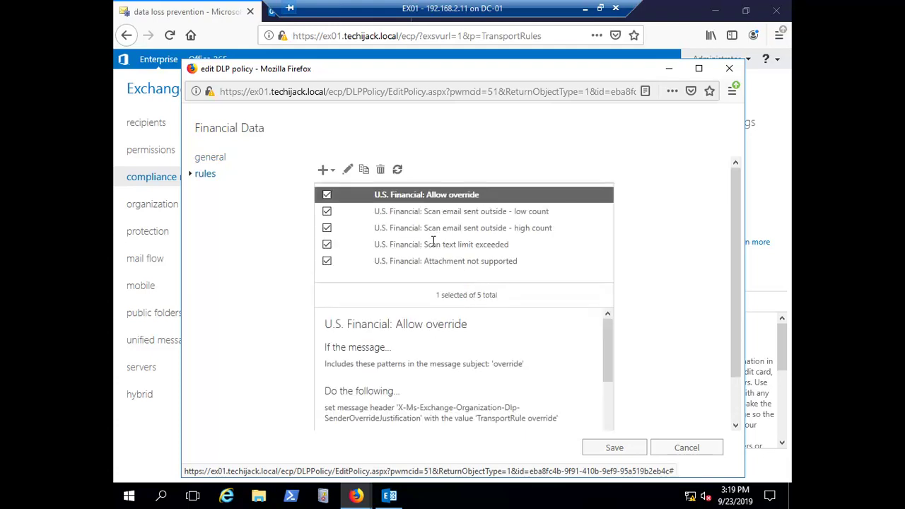
scroll(425, 368, "down", 1)
left_click_drag(374, 345, 515, 355)
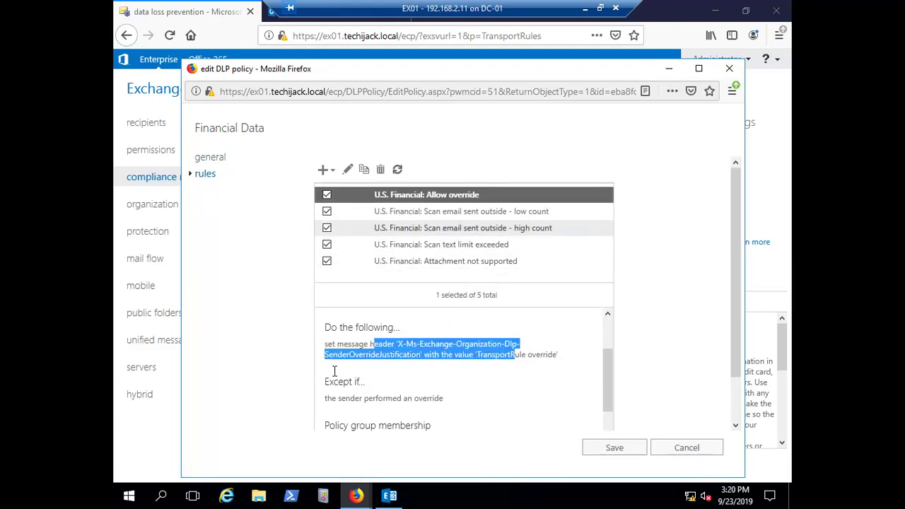
Step: Examine the sensitive information types and actions of the rule "U.S. Financial: Scan email sent outside - high count"
left_click(398, 228)
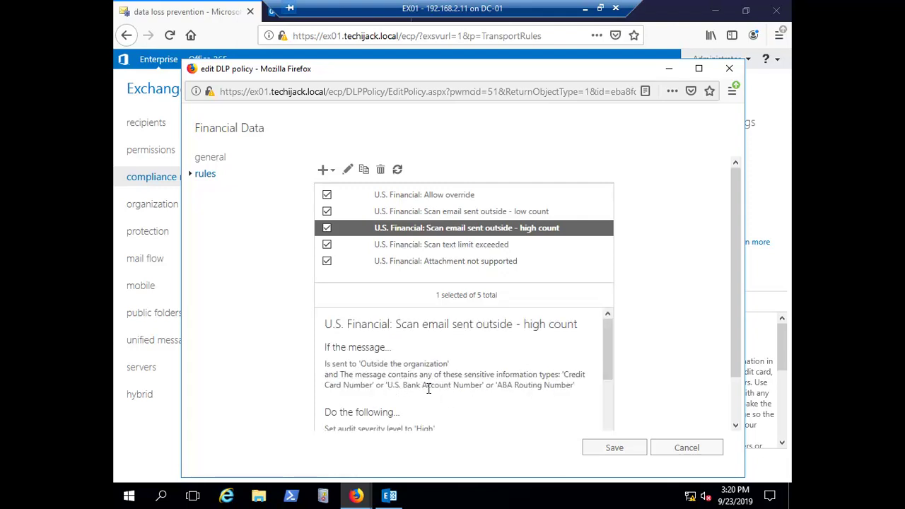
scroll(412, 364, "down", 2)
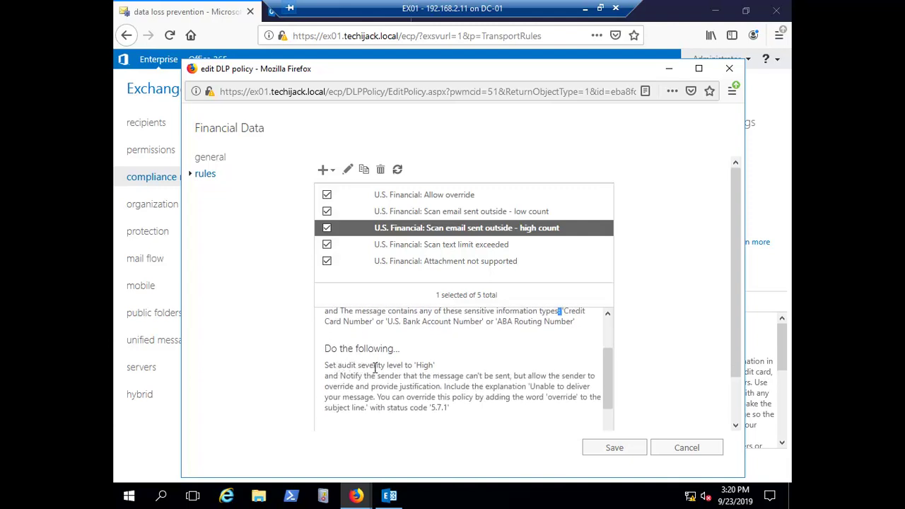
left_click_drag(374, 368, 396, 368)
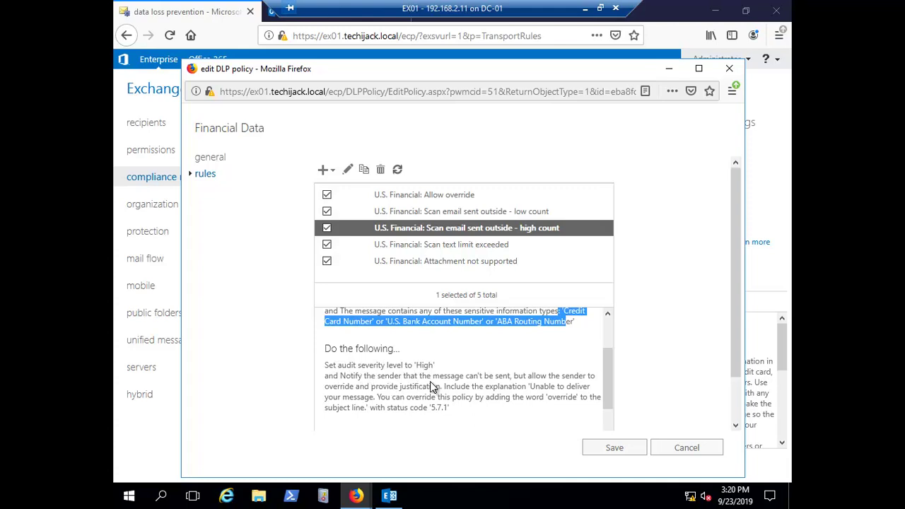
left_click_drag(332, 364, 386, 366)
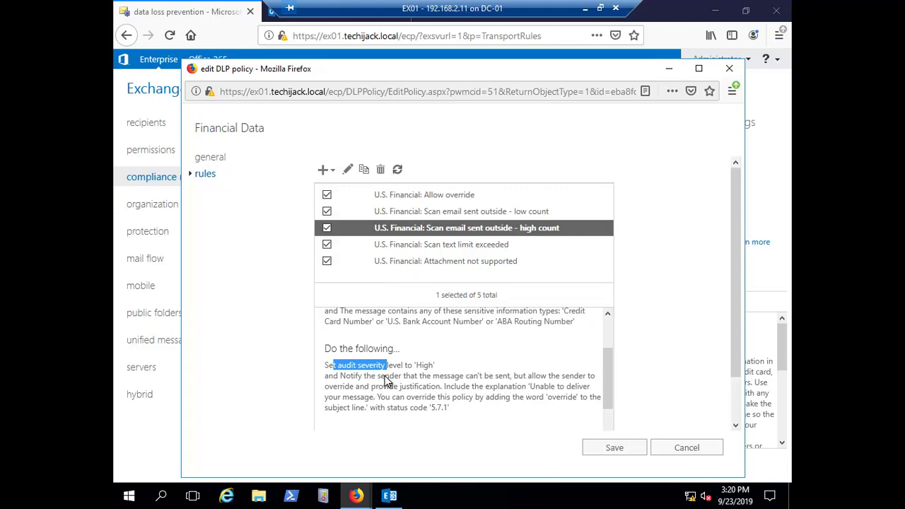
left_click_drag(370, 386, 441, 386)
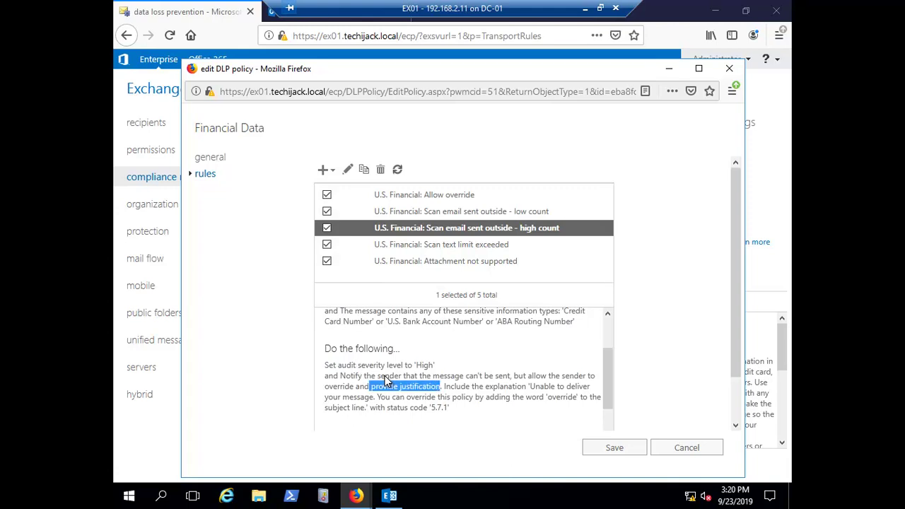
left_click(426, 235)
key("Tab")
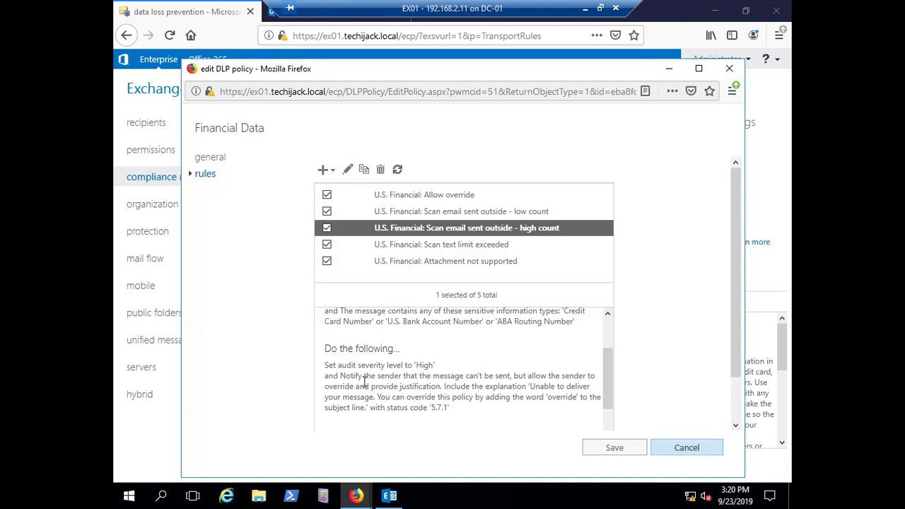
Step: Check the mail flow rules list, and delete the Financial Data DLP policy together with all of its rules
key("Return")
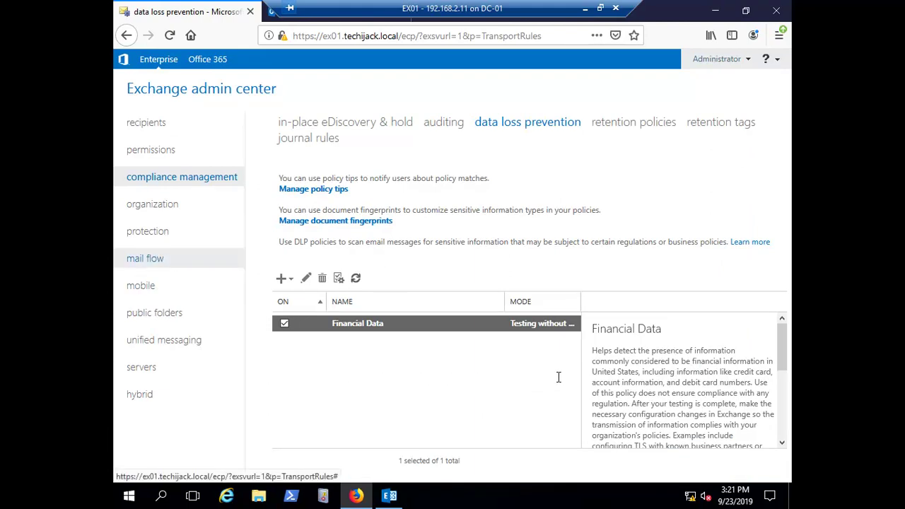
left_click(145, 259)
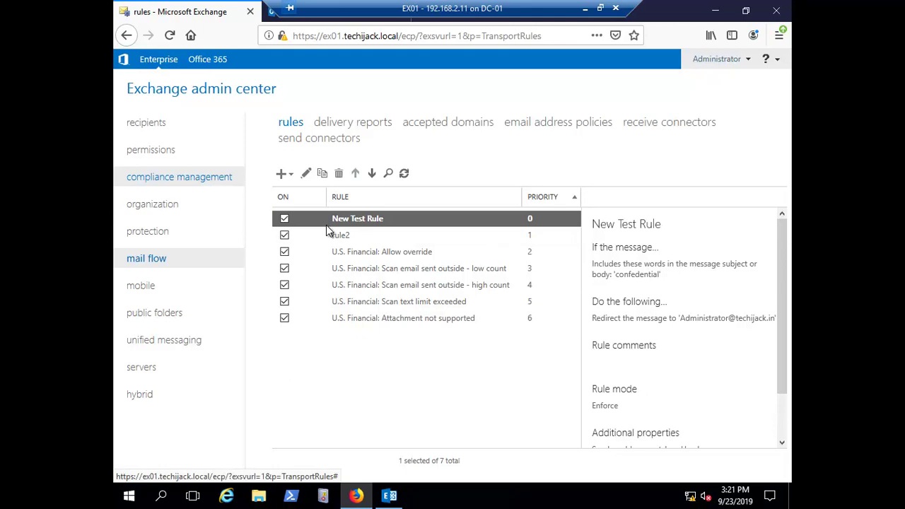
left_click(179, 177)
left_click(321, 278)
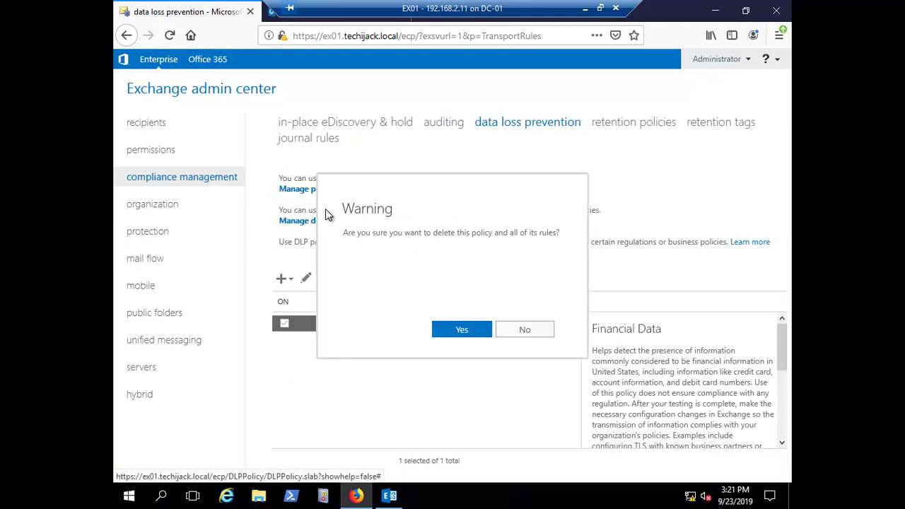
key("Return")
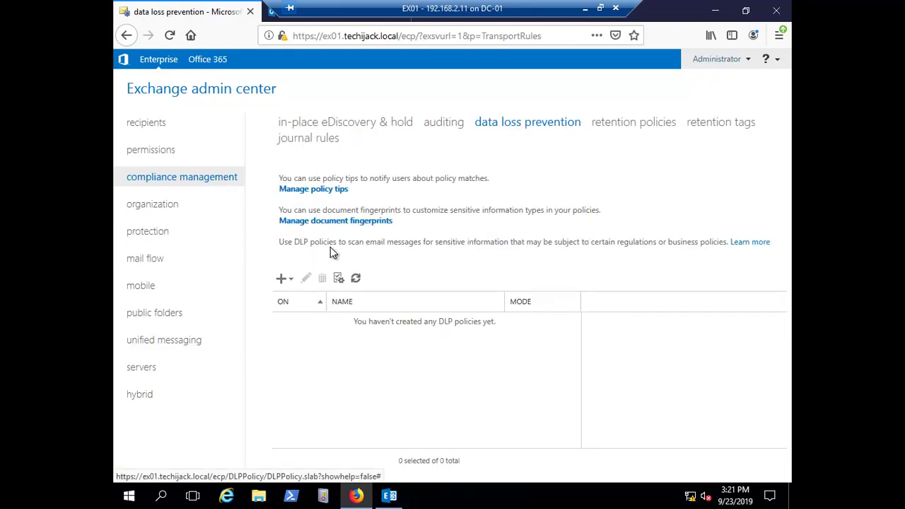
Step: Create a custom DLP policy named "Ip address block" with the description "Blocking internal ip address" in Enforce mode
left_click(285, 278)
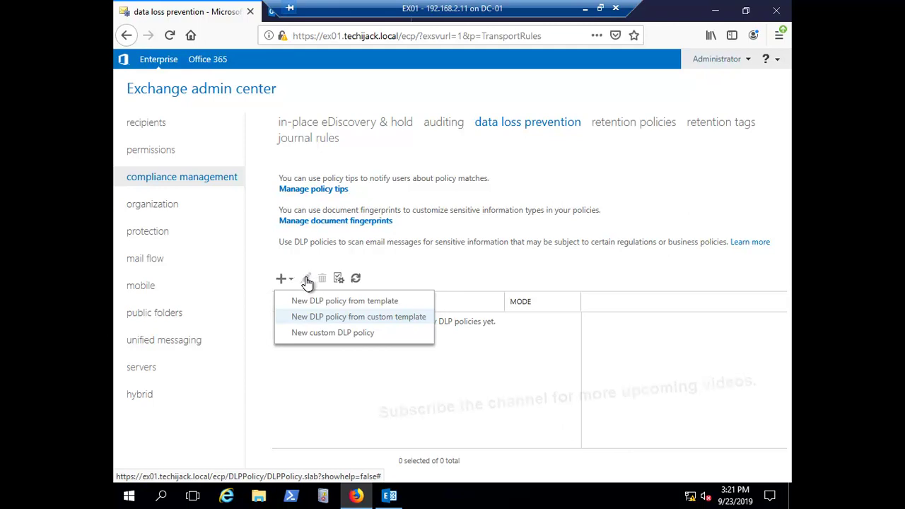
left_click(430, 299)
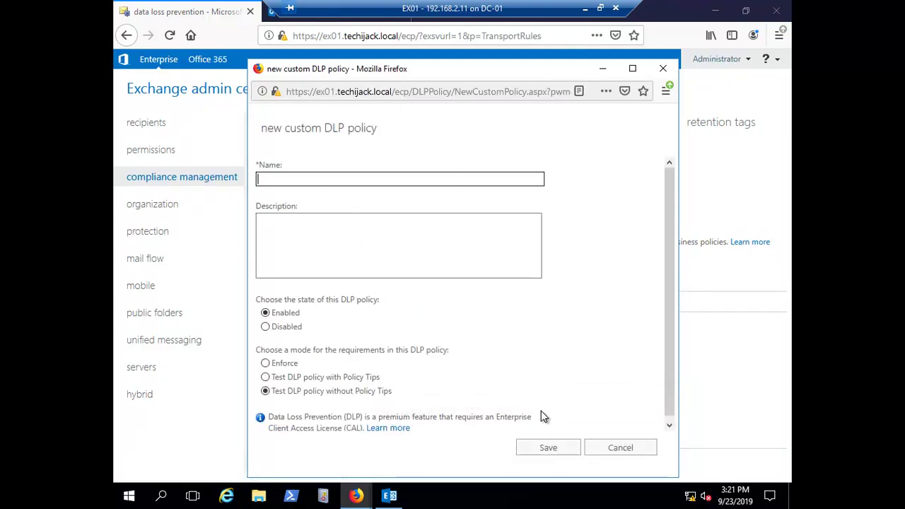
type("Ip")
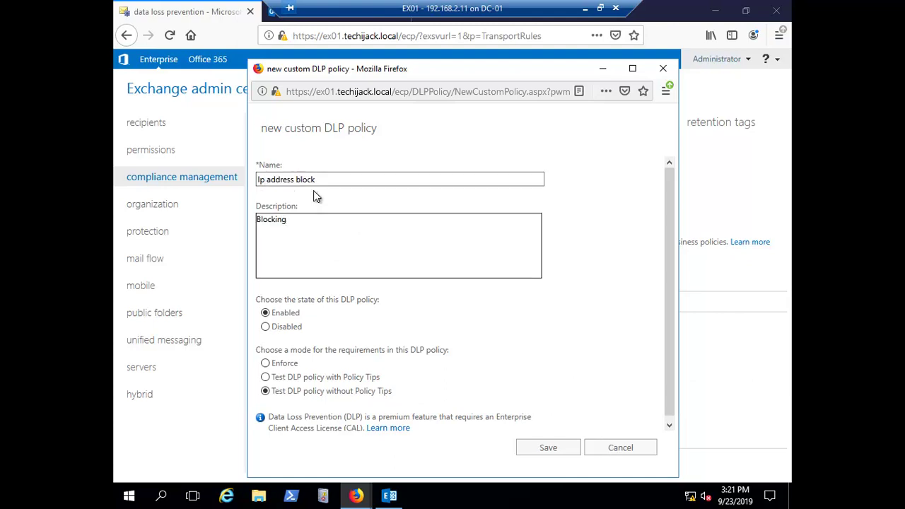
type("internal ip address")
key("Tab")
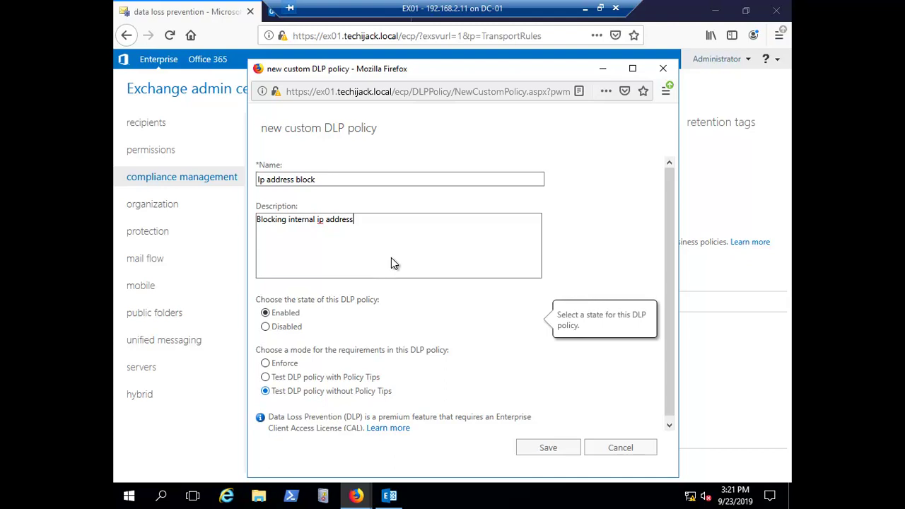
left_click(265, 364)
key("Return")
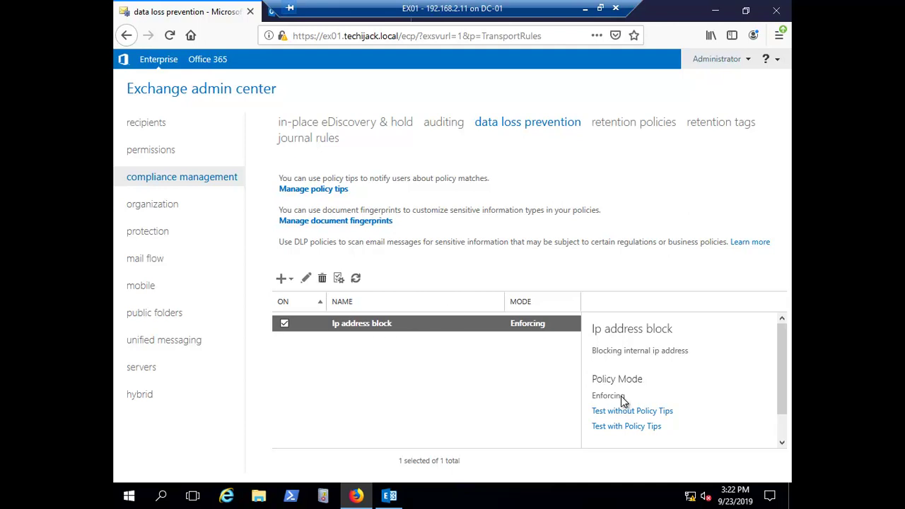
Step: Open the "Ip address block" policy for editing and start a new "Block messages with sensitive information" rule in it
left_click(305, 278)
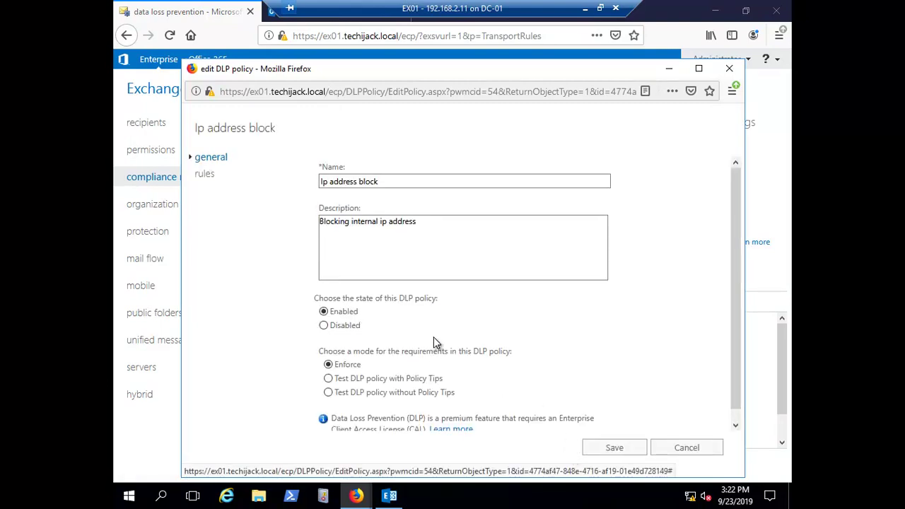
left_click(324, 311)
scroll(452, 266, "down", 1)
key("Tab")
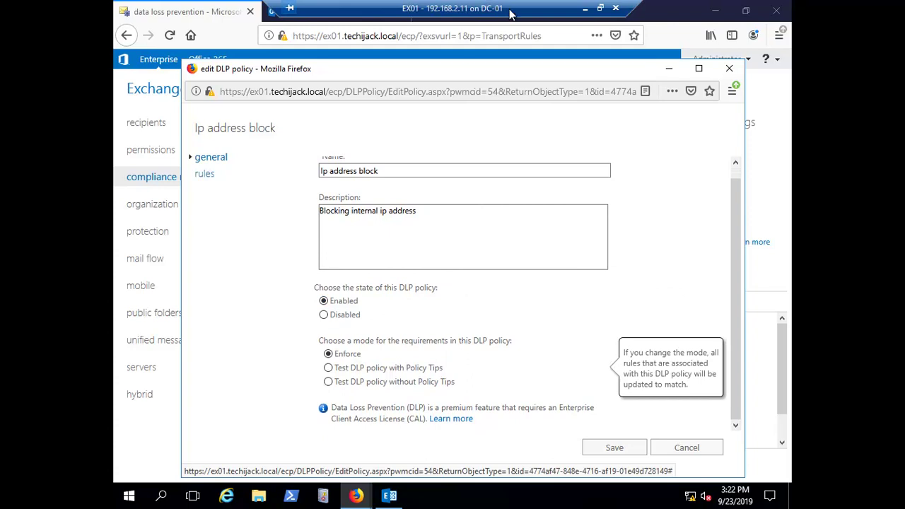
key("Return")
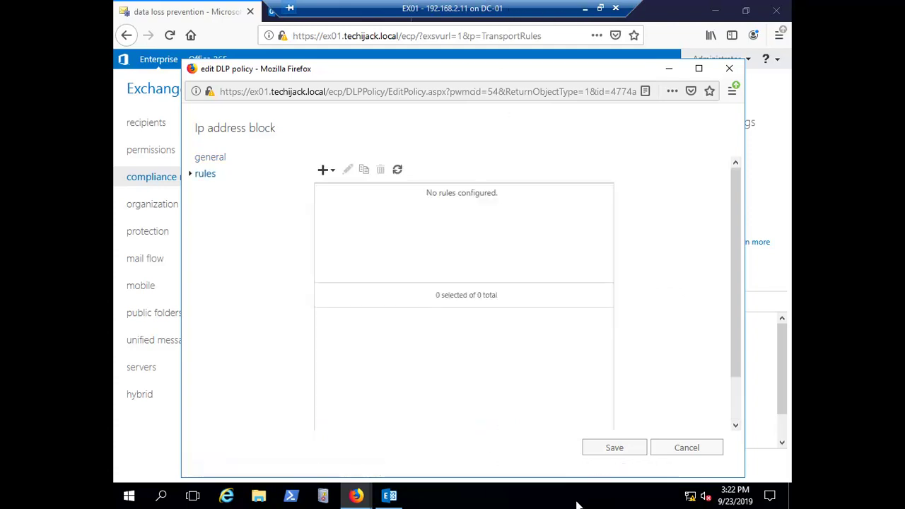
key("Return")
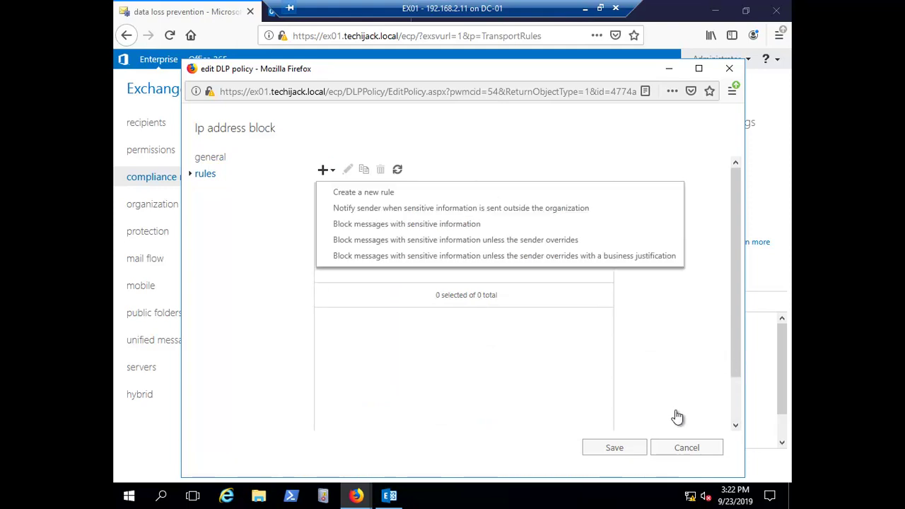
key("Down")
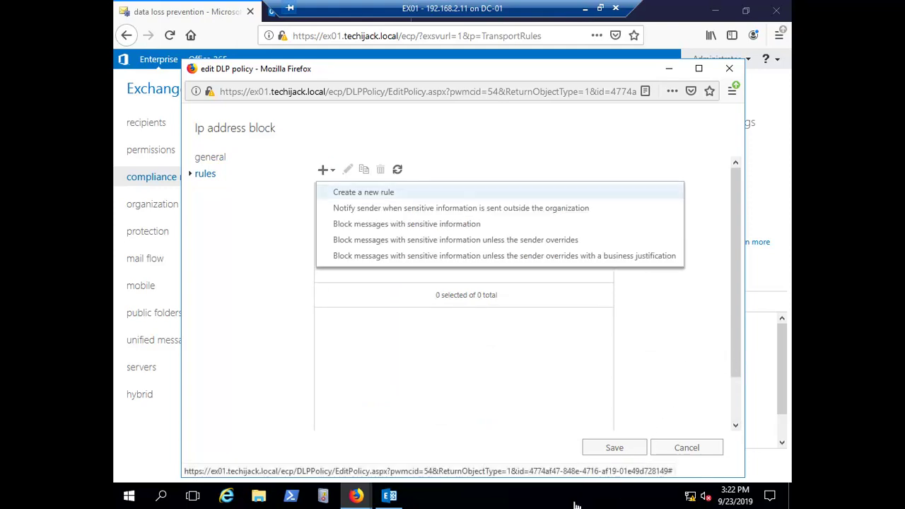
key("Down")
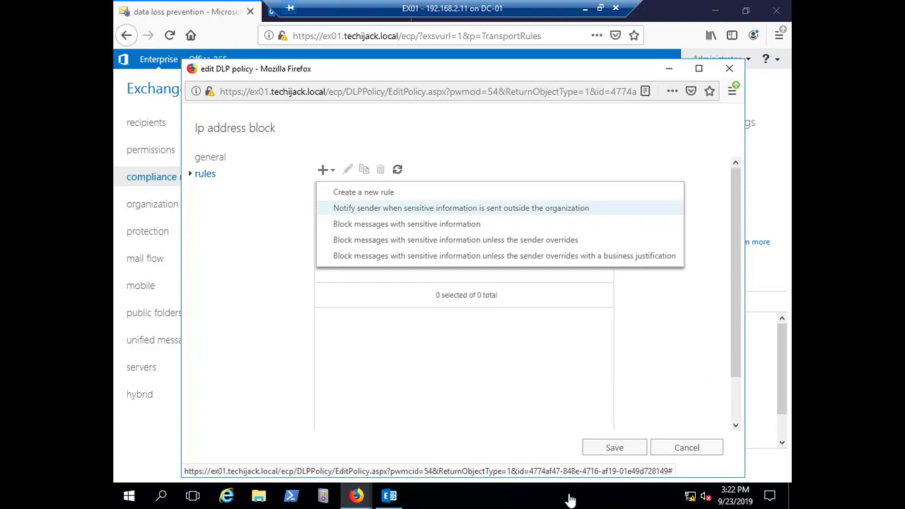
key("Down")
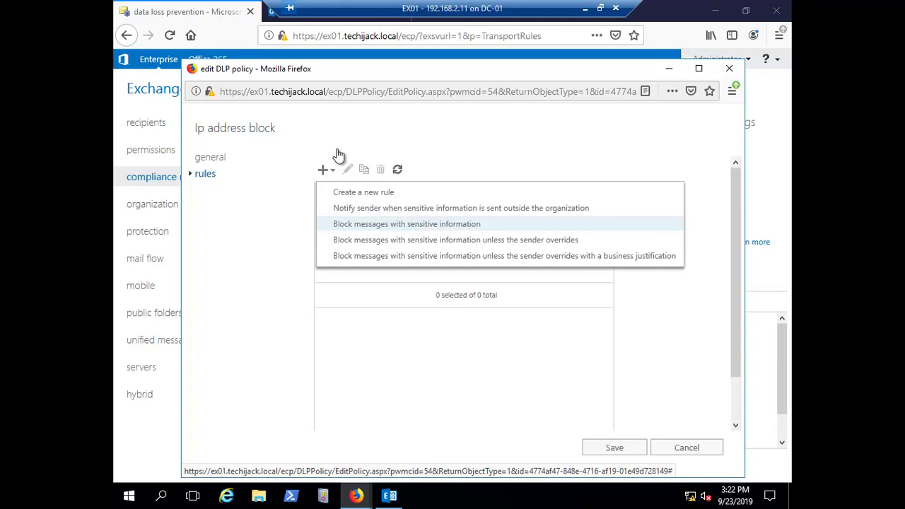
left_click(407, 224)
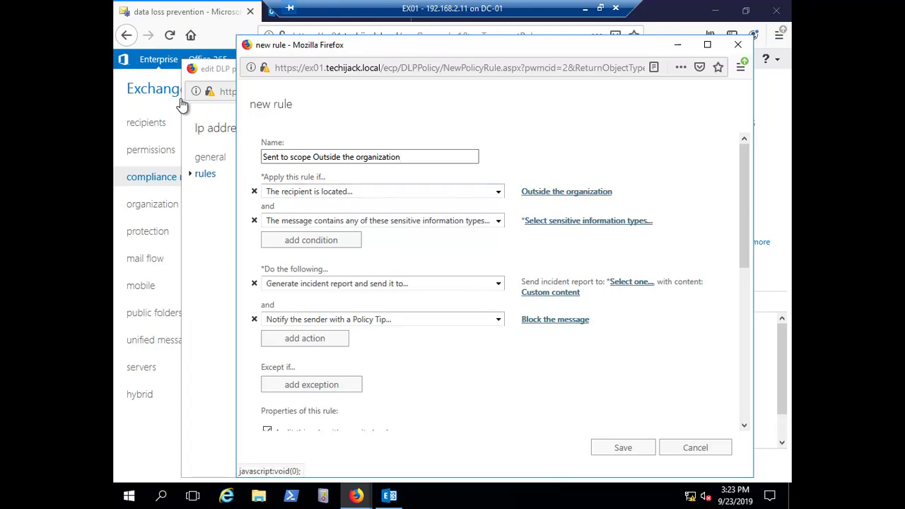
Step: Set the new rule's recipient location condition to "Inside the organization"
left_click(567, 191)
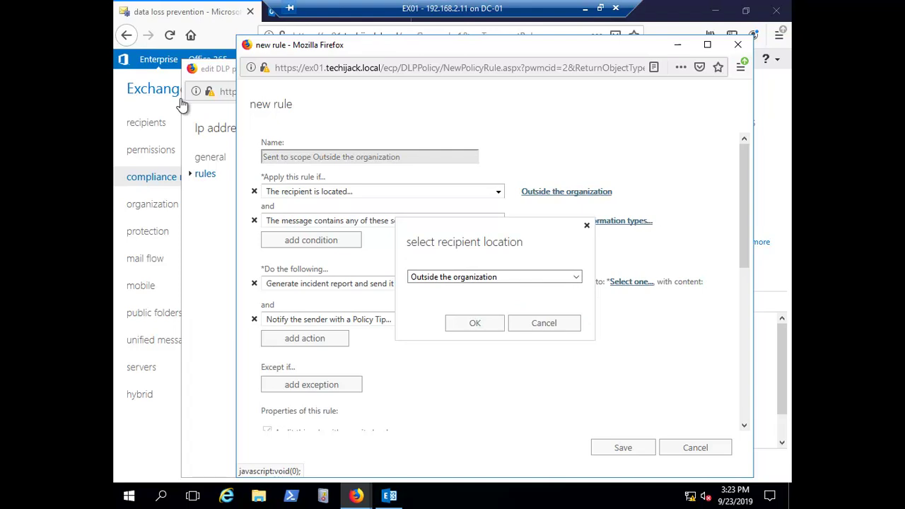
left_click(576, 277)
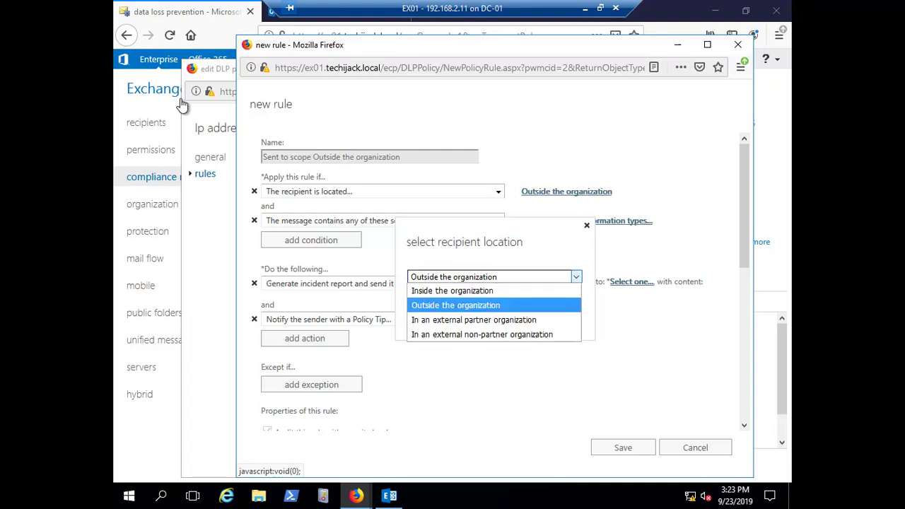
key("Up")
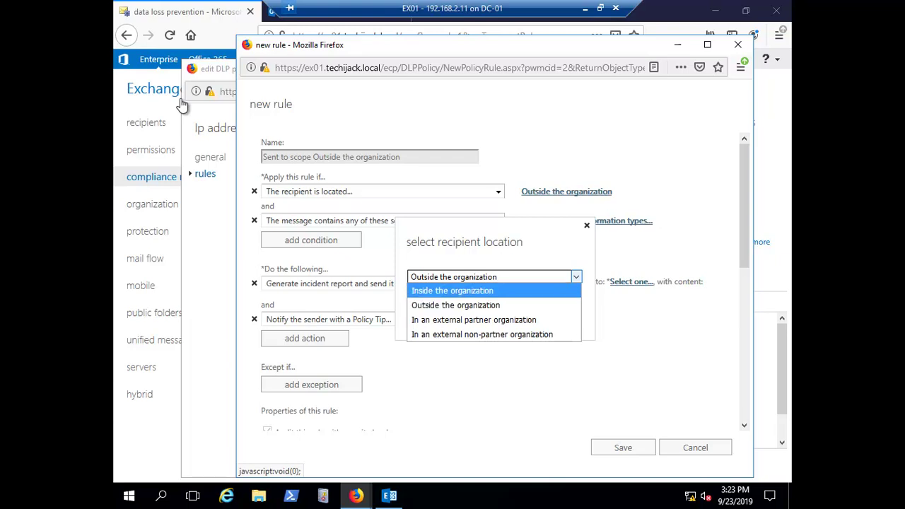
key("End")
key("Up")
key("Up")
key("Up")
key("Return")
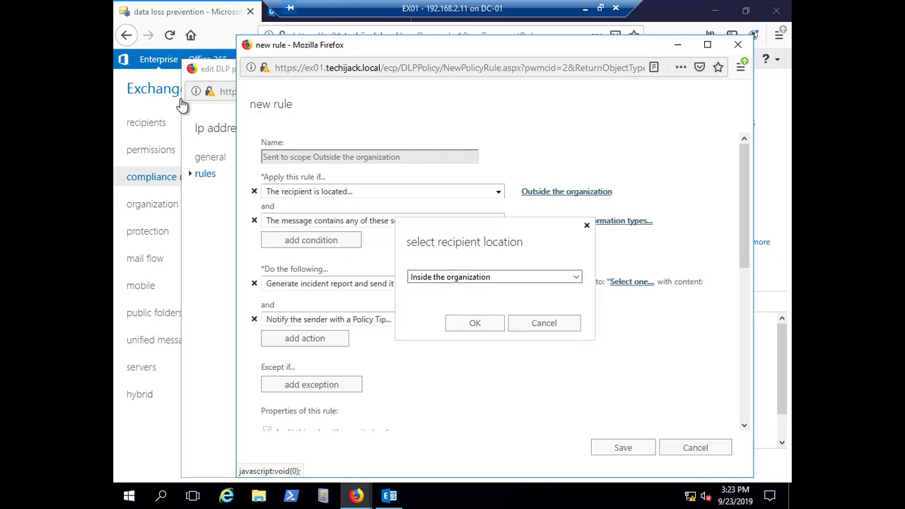
key("Tab")
key("Return")
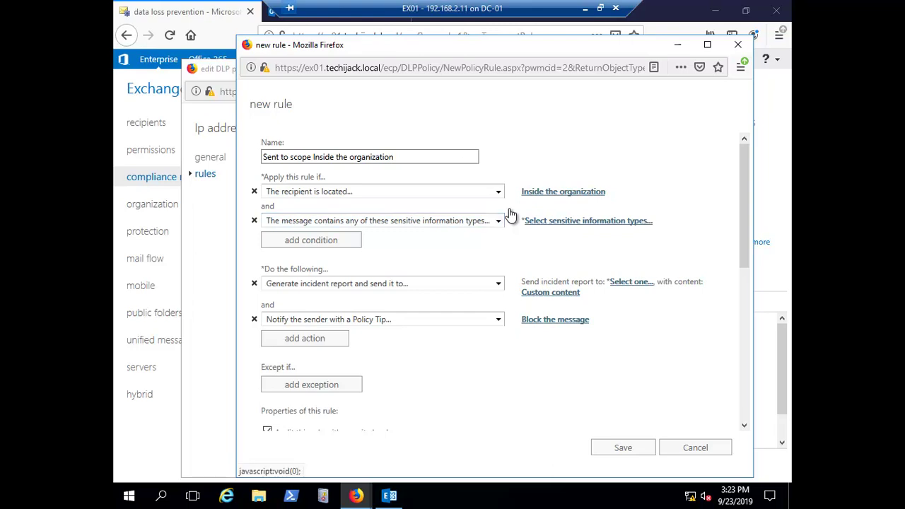
Step: Open the rule's sensitive information type selection and add the IP Address type
left_click(511, 214)
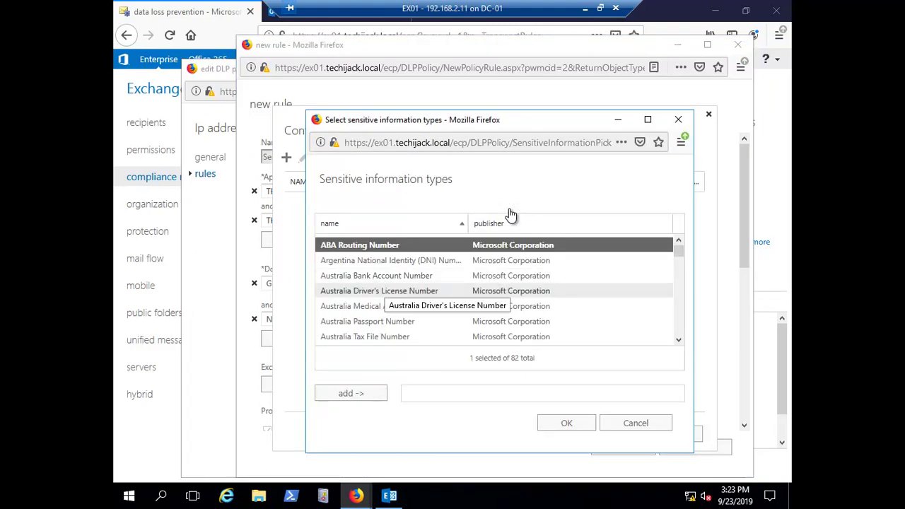
scroll(495, 290, "down", 6)
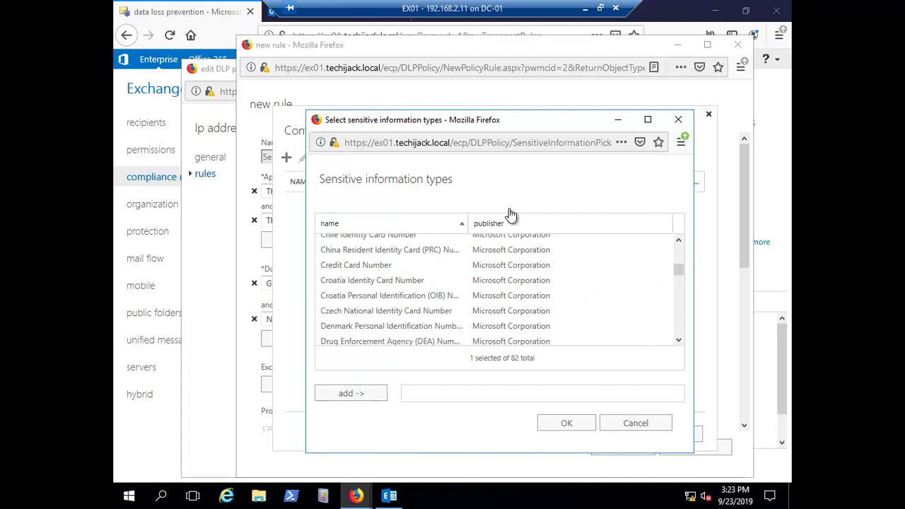
scroll(495, 285, "down", 1)
scroll(495, 282, "up", 1)
left_click(495, 280)
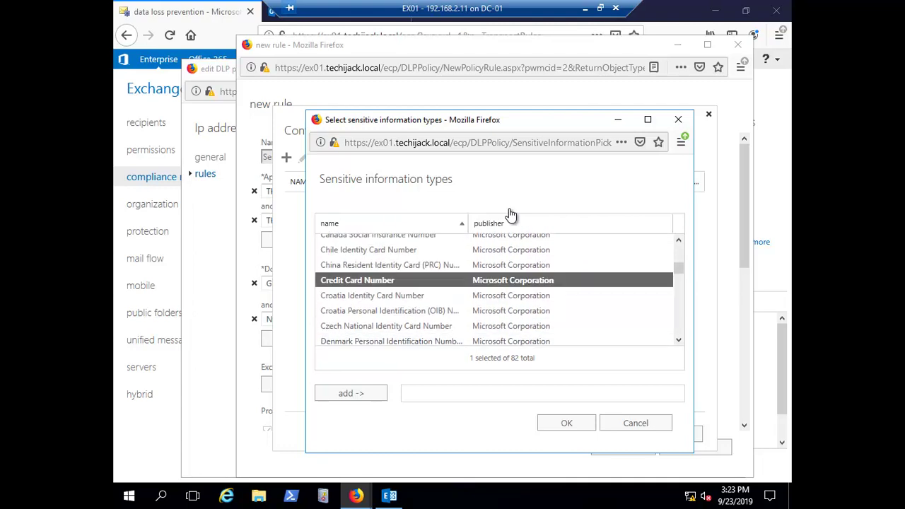
key("i")
scroll(495, 290, "down", 4)
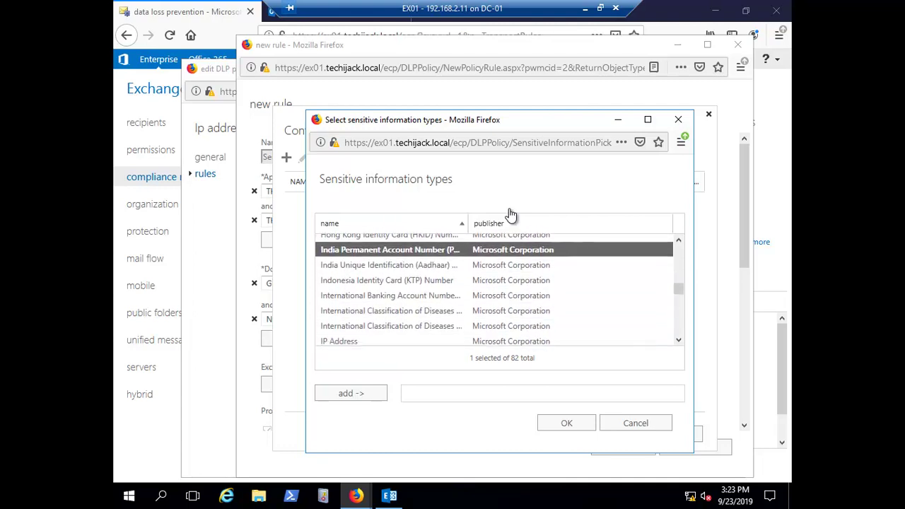
left_click(389, 305)
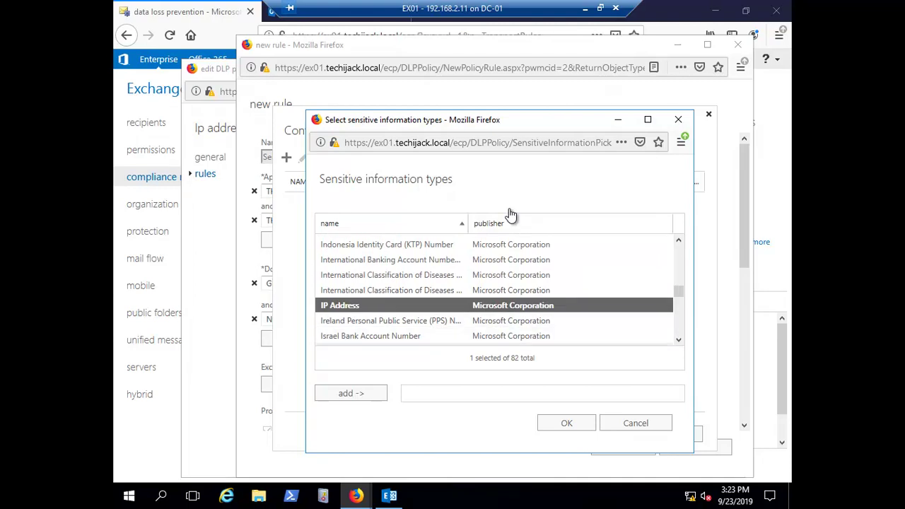
left_click(351, 393)
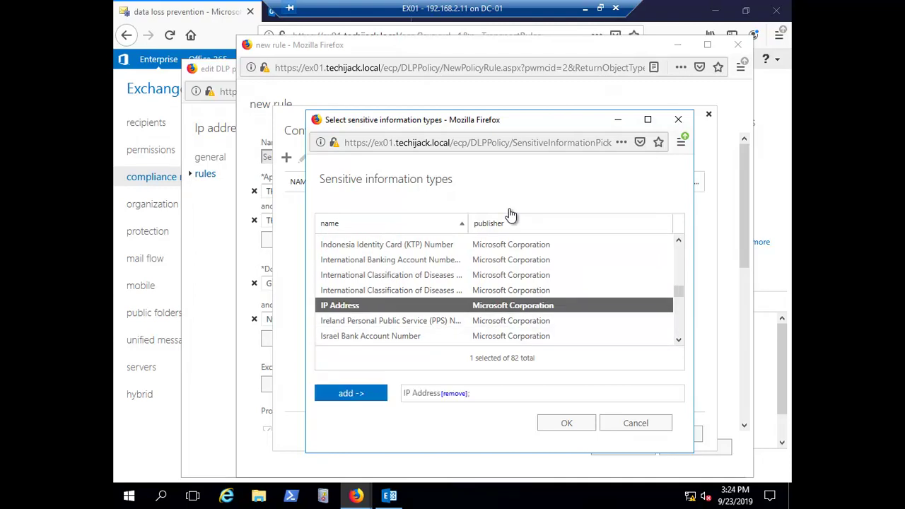
Step: Add the Credit Card Number type to the sensitive information selection and accept the selection
scroll(414, 307, "down", 2)
scroll(385, 302, "down", 2)
left_click(386, 302)
key("c")
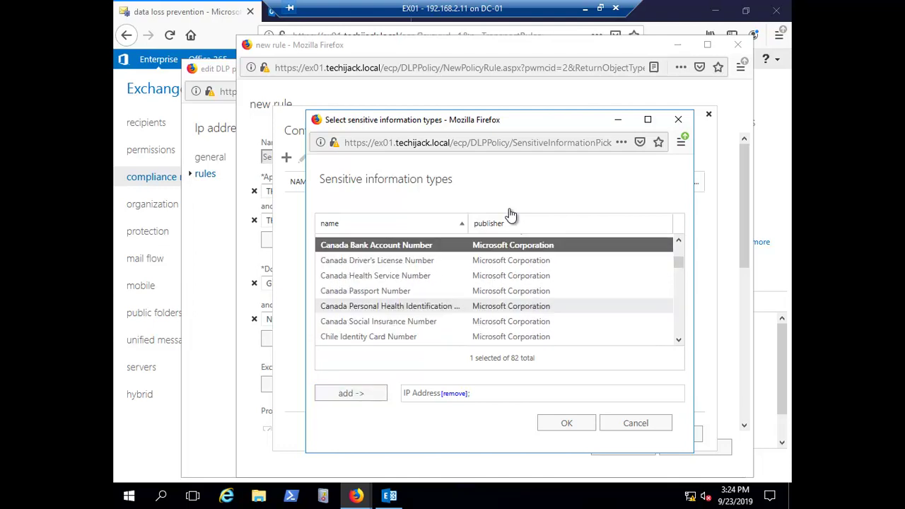
scroll(385, 306, "down", 2)
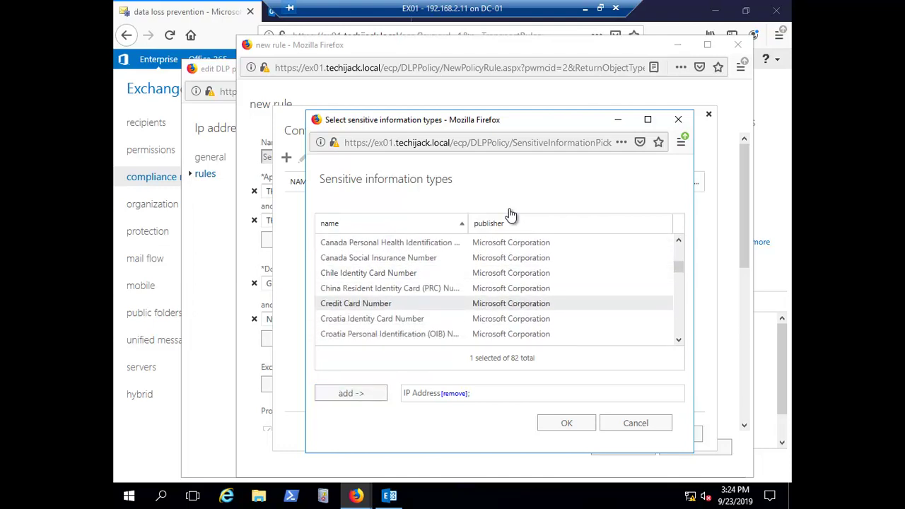
left_click(386, 304)
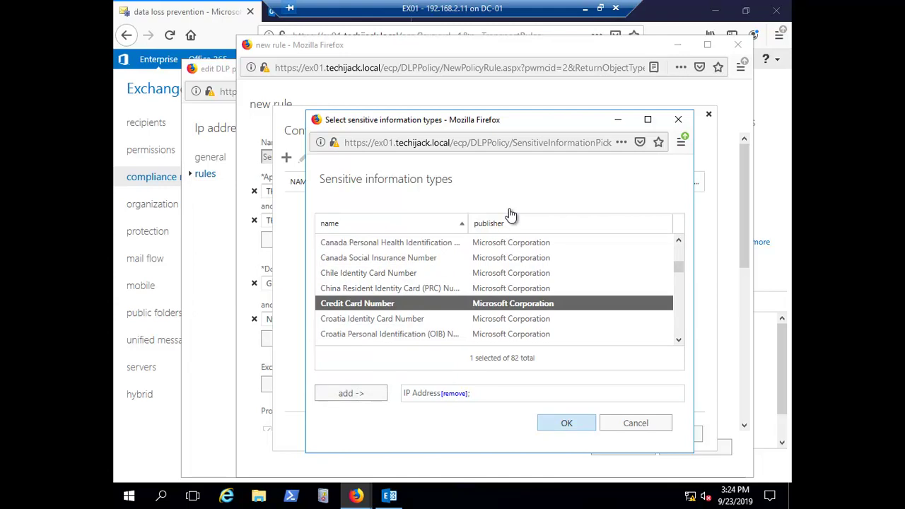
key("Tab")
key("Return")
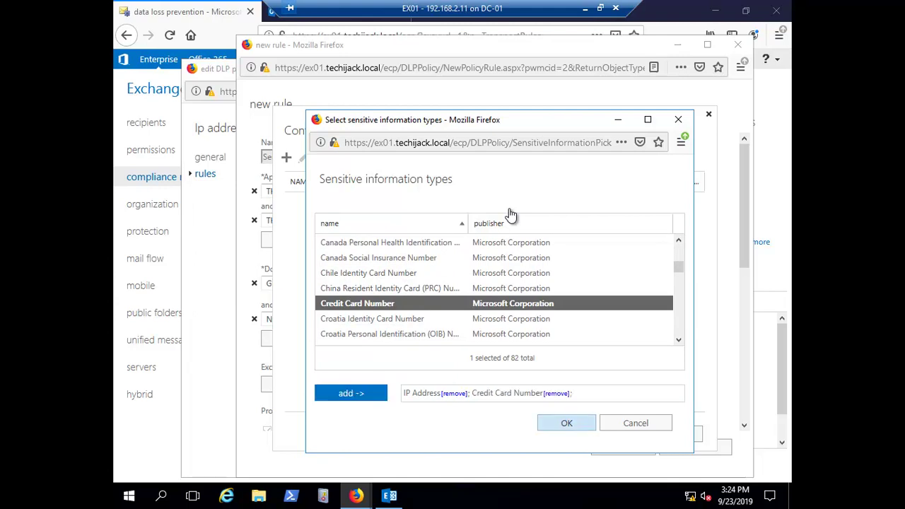
key("Tab")
key("Return")
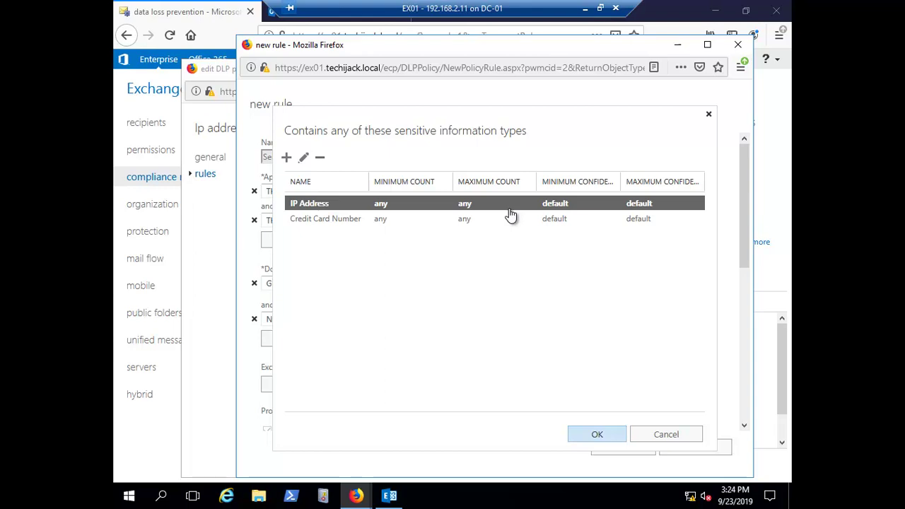
Step: Apply the sensitive information types to the rule and choose Administrator as the incident report recipient
key("Return")
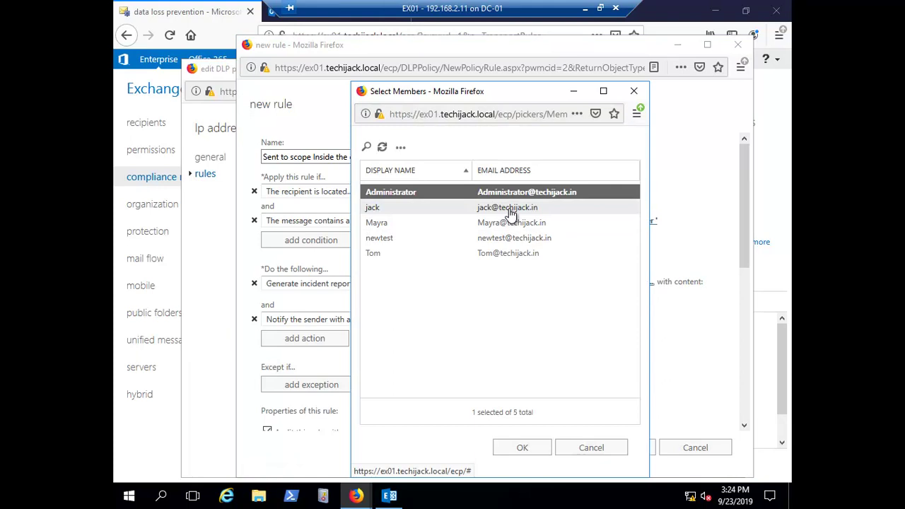
key("Return")
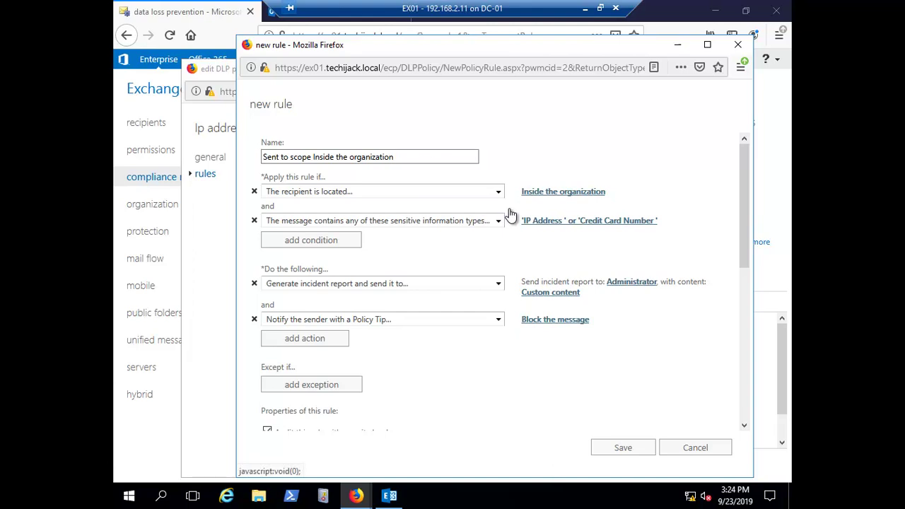
Step: Include the sender, recipients, subject and matching content along with the original mail in the incident report, and accept the selection
key("Return")
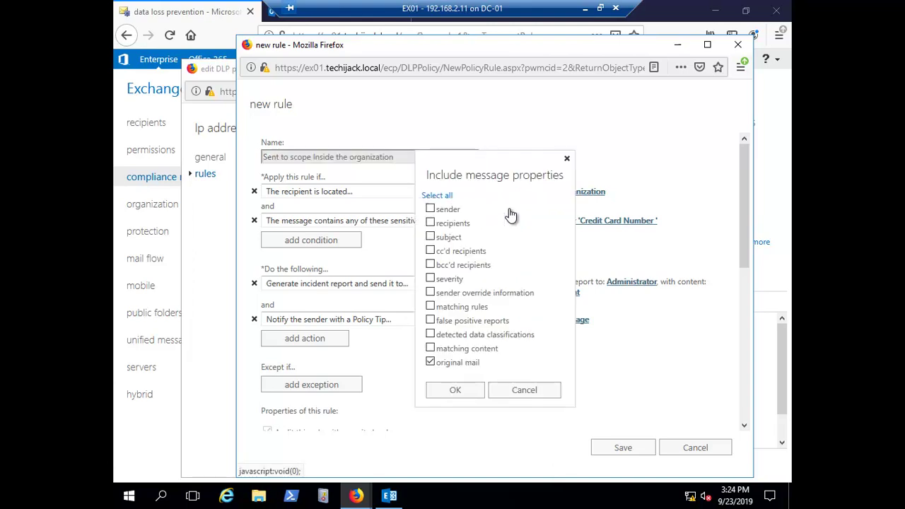
left_click(430, 209)
key("space")
key("Tab")
key("space")
key("shift+Tab")
key("space")
key("Tab")
key("Tab")
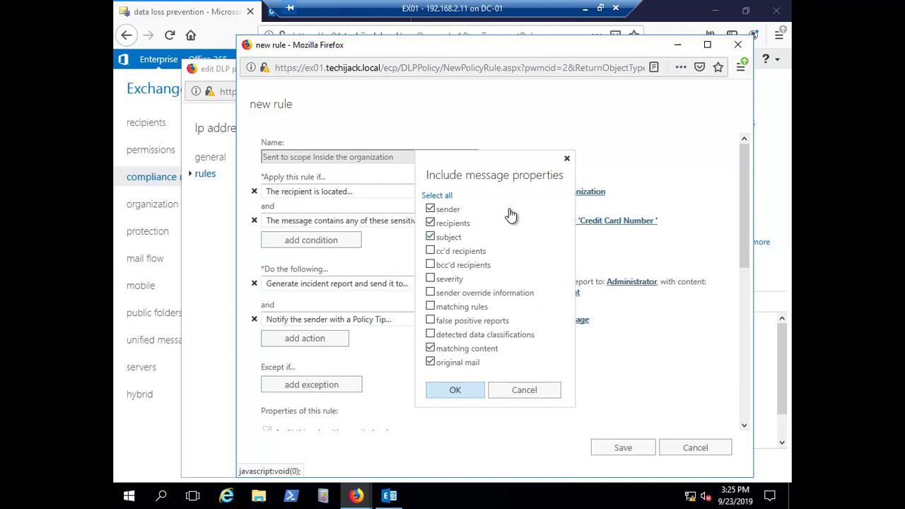
key("Return")
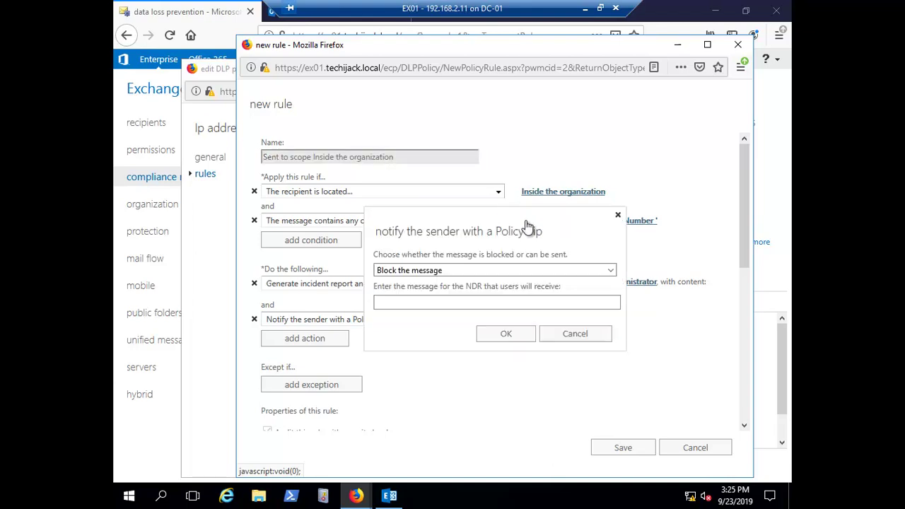
Step: Set the blocked message's NDR text to "You are not authorize to send this email" and accept the policy tip settings
type("Y")
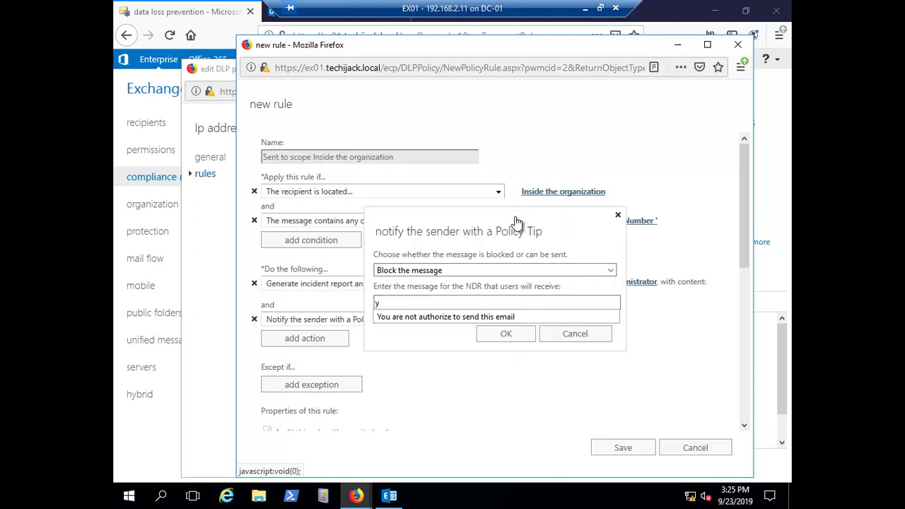
key("Down")
key("Return")
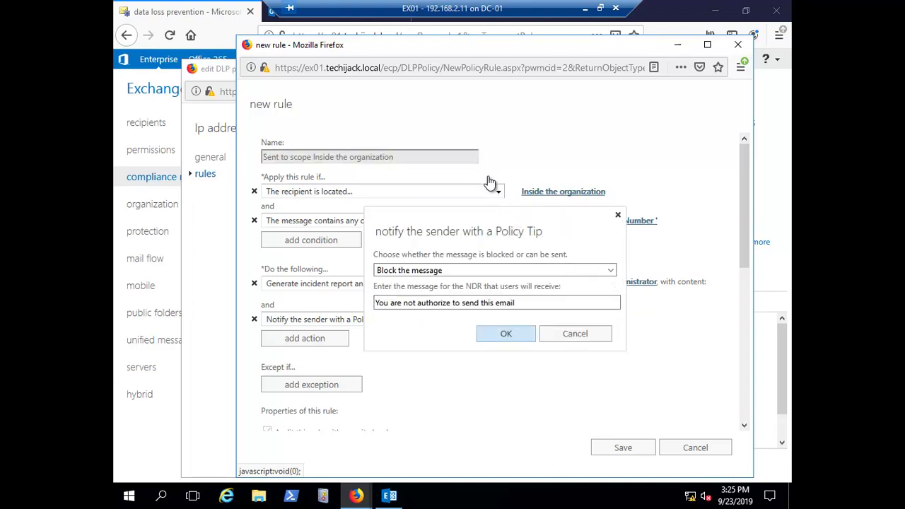
key("Return")
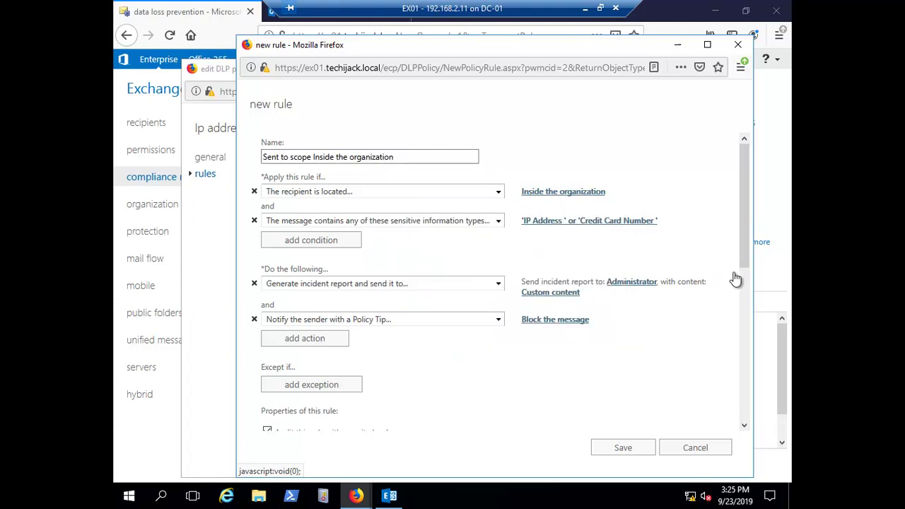
Step: Enable the new rule's activation date with Mon 23/09/2019 at 15:00, save the rule and acknowledge the warning
scroll(745, 285, "down", 4)
scroll(745, 285, "down", 1)
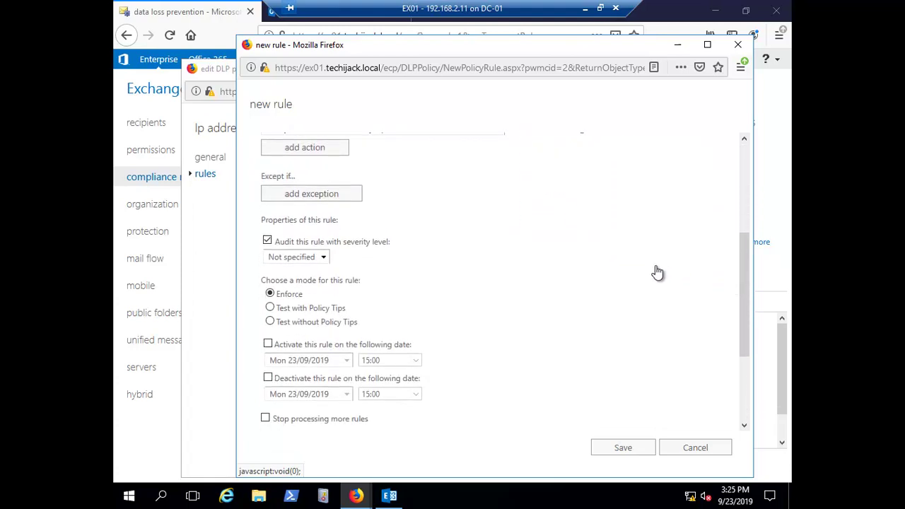
scroll(583, 264, "down", 2)
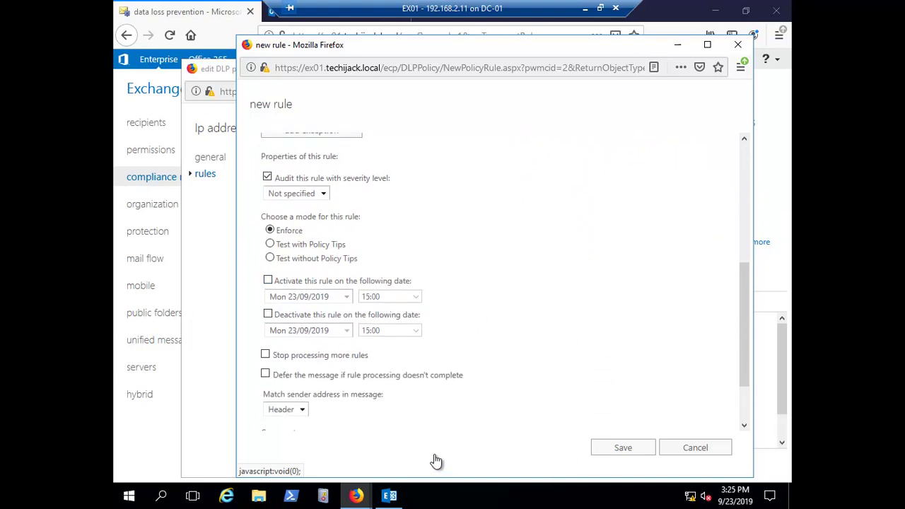
left_click(268, 280)
scroll(495, 343, "down", 1)
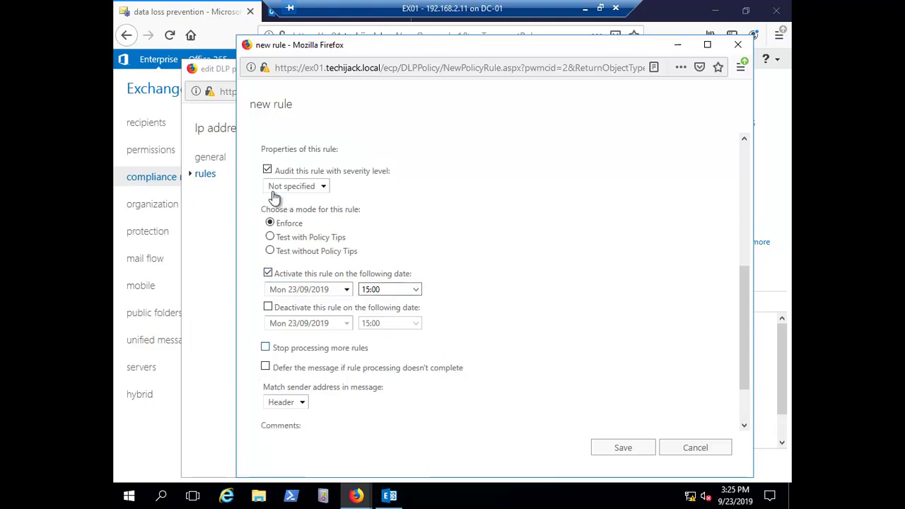
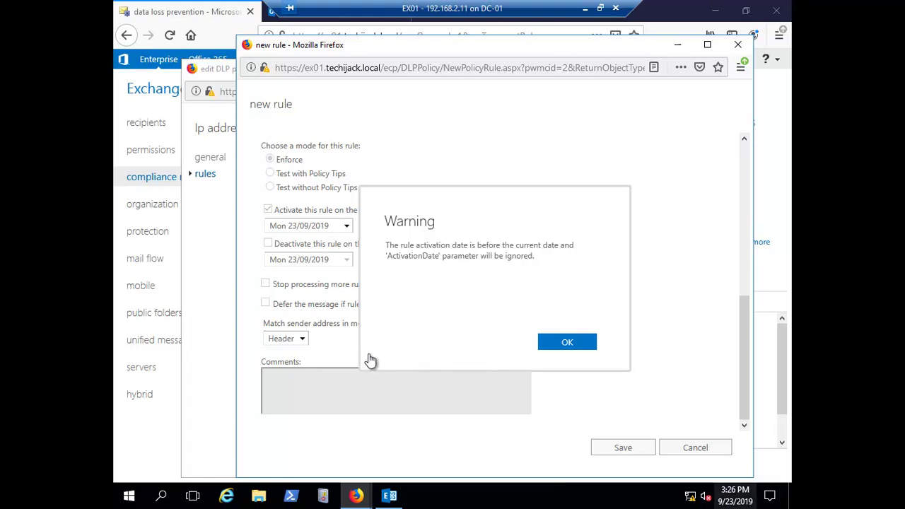
key("Return")
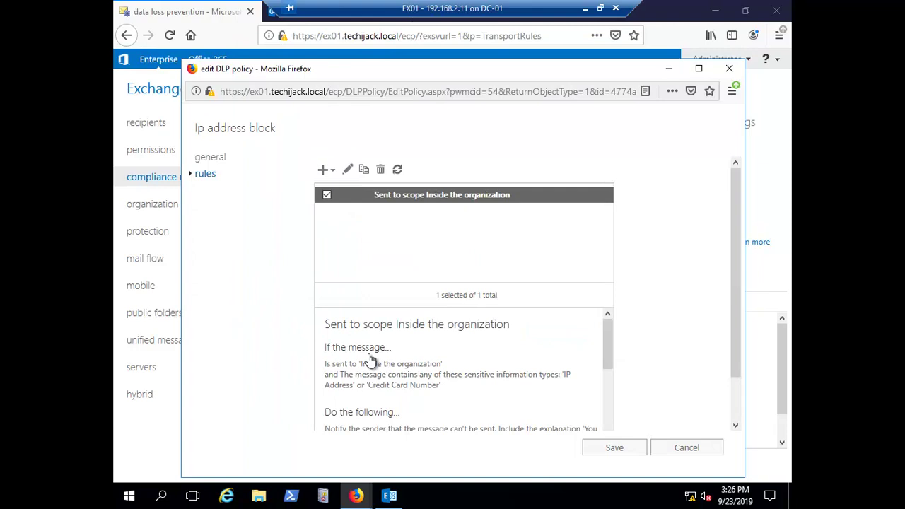
Step: Review the rule's conditions, actions, incident report settings and mode in the Ip address block policy, and close the policy window
scroll(643, 233, "down", 1)
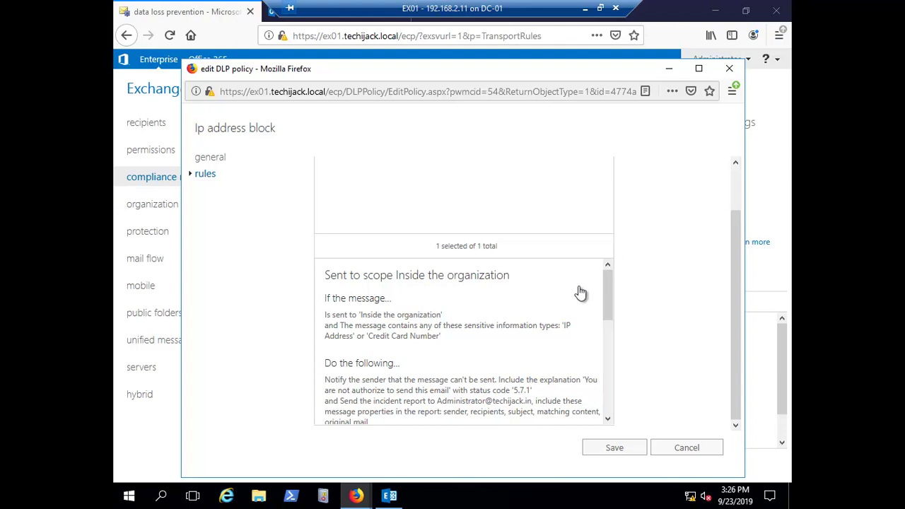
left_click_drag(360, 314, 437, 316)
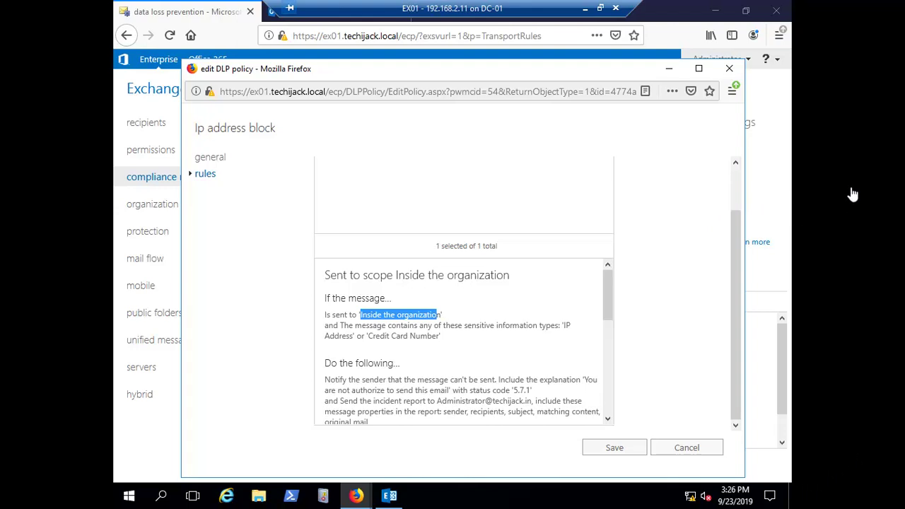
left_click(851, 244)
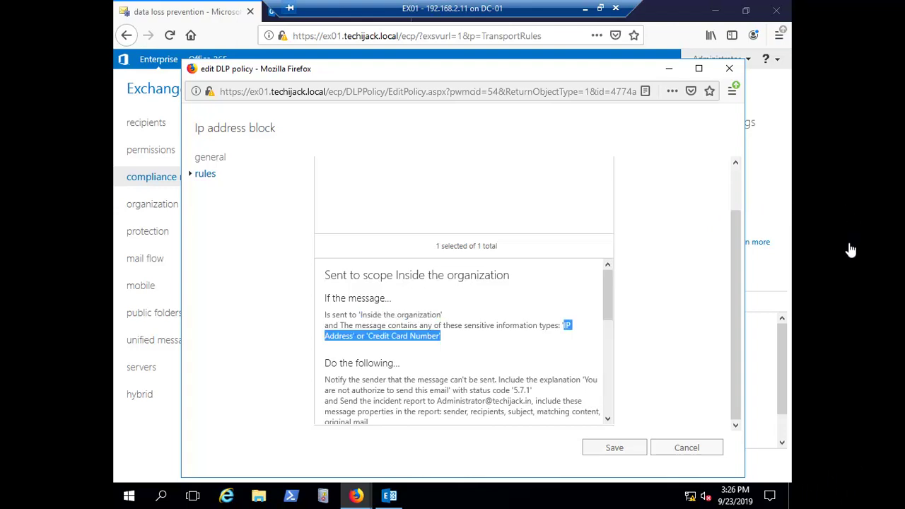
scroll(463, 343, "down", 2)
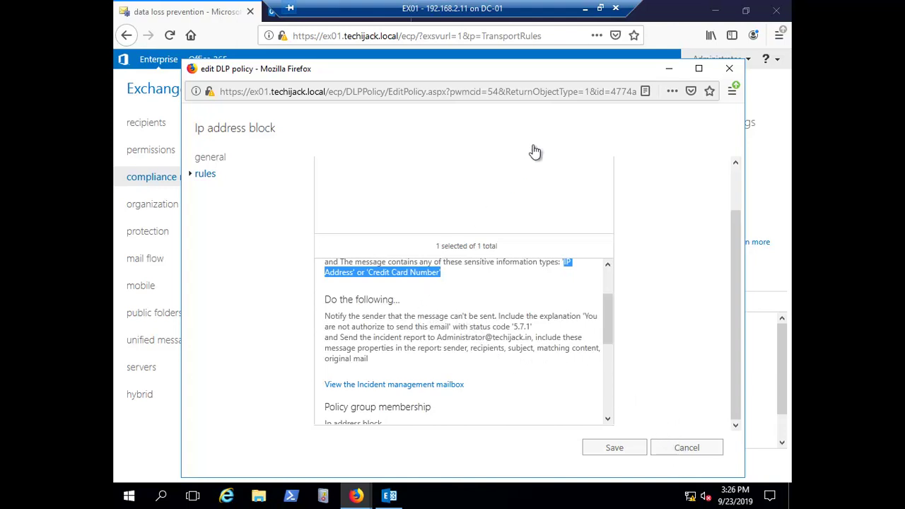
left_click_drag(338, 337, 527, 337)
scroll(464, 342, "down", 5)
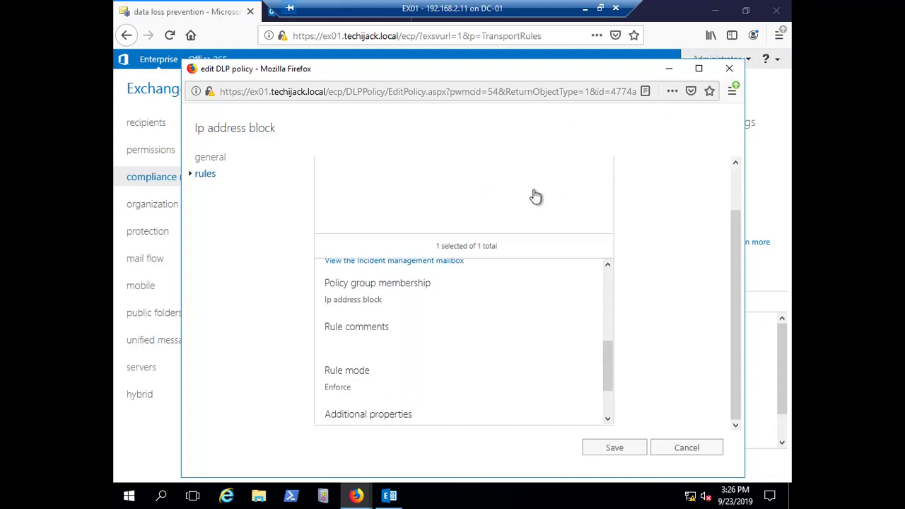
left_click(729, 68)
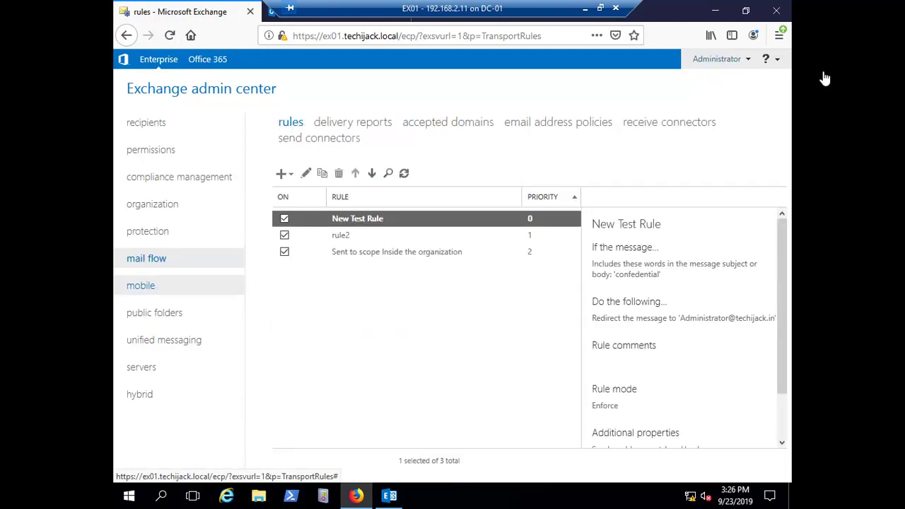
Step: Open the mail flow rule "Sent to scope Inside the organization" for editing and set its priority to 0
left_click(397, 252)
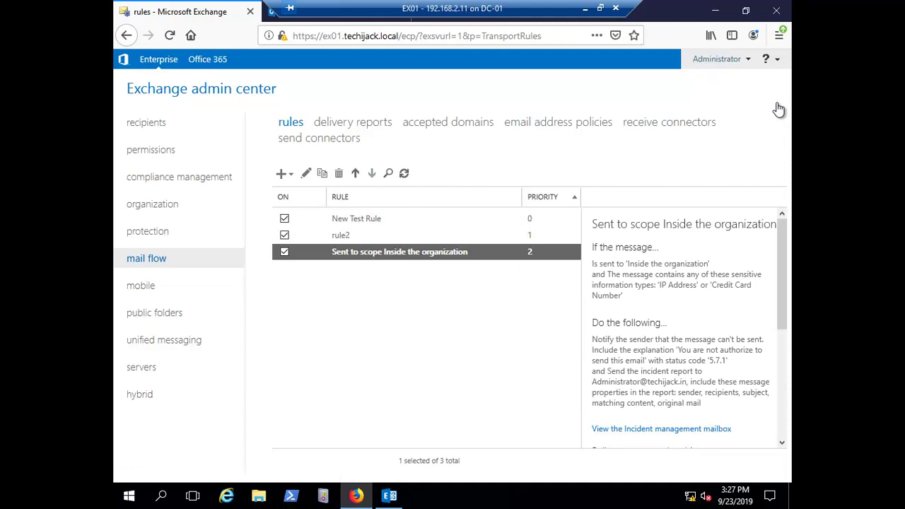
key("Return")
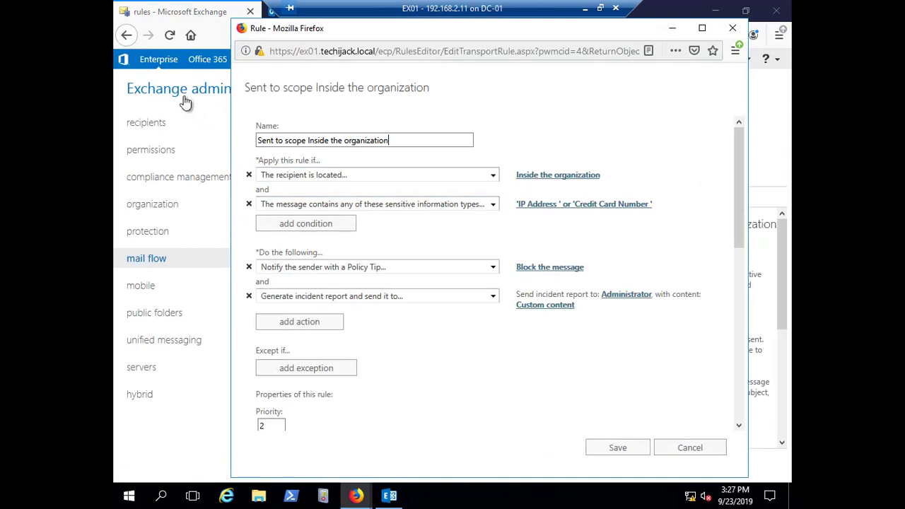
scroll(493, 252, "down", 3)
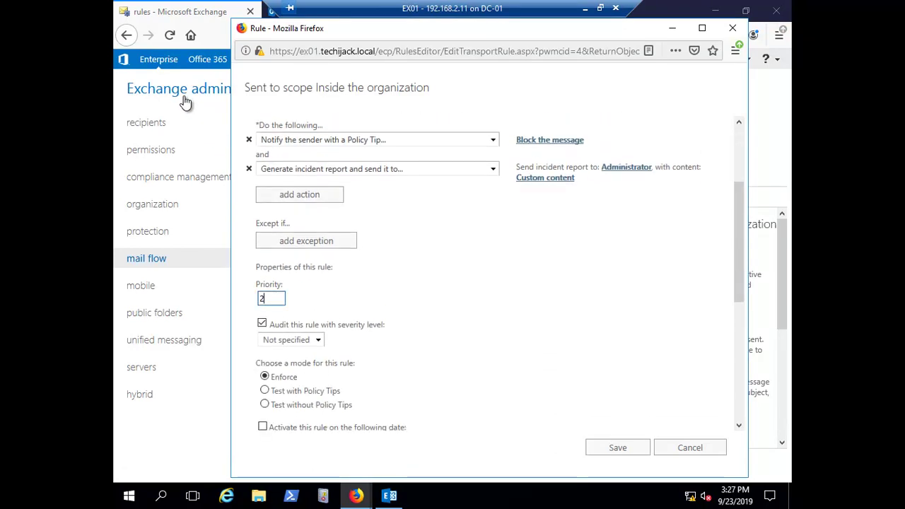
double_click(263, 298)
type("0")
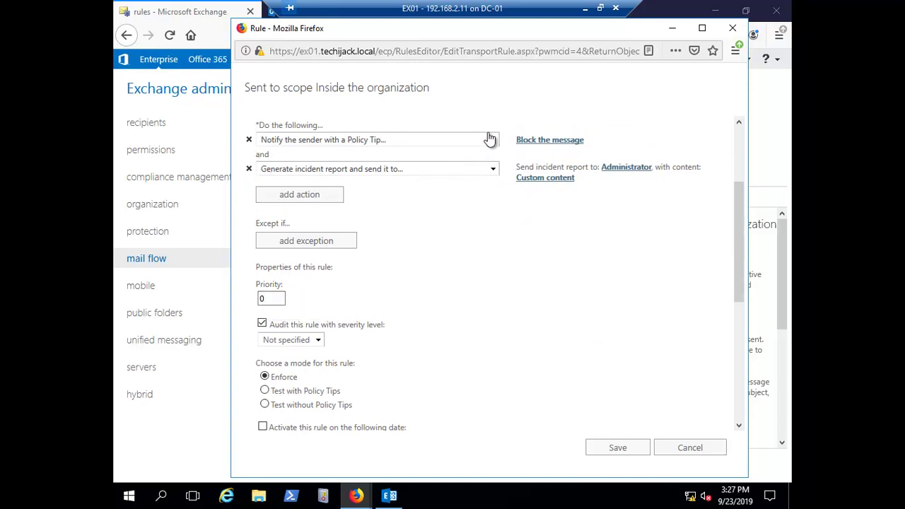
Step: Enable the mail flow rule's activation date with Mon 23/09/2019 at 15:00, keep the Ip address block DLP policy, and save the rule
scroll(490, 140, "down", 5)
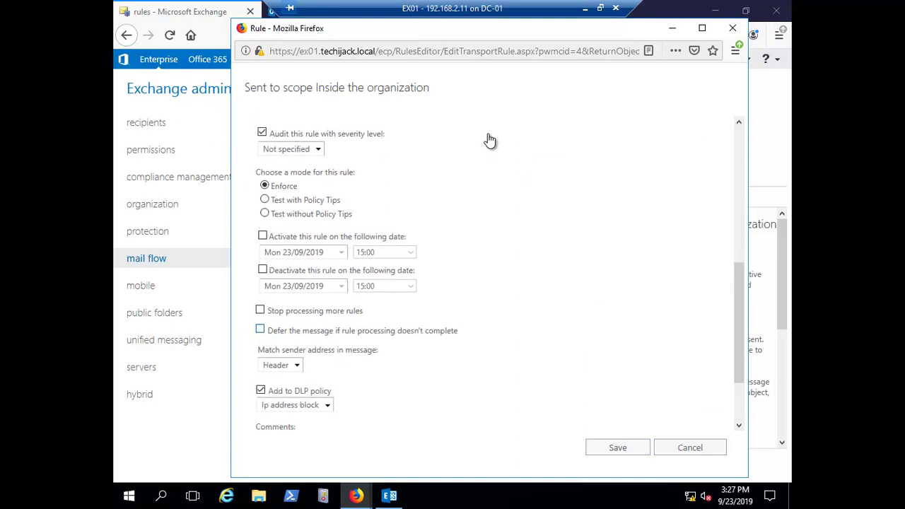
left_click(263, 235)
left_click(327, 405)
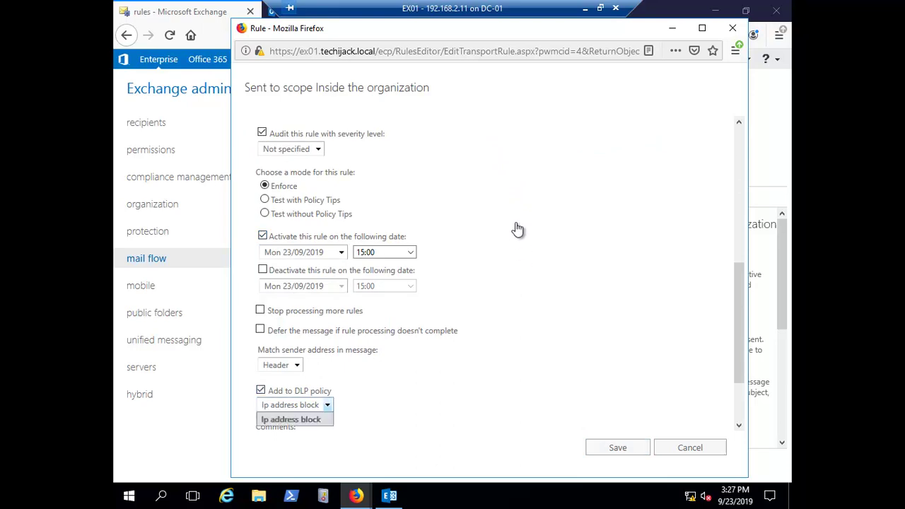
left_click(327, 406)
key("Tab")
key("Tab")
key("Return")
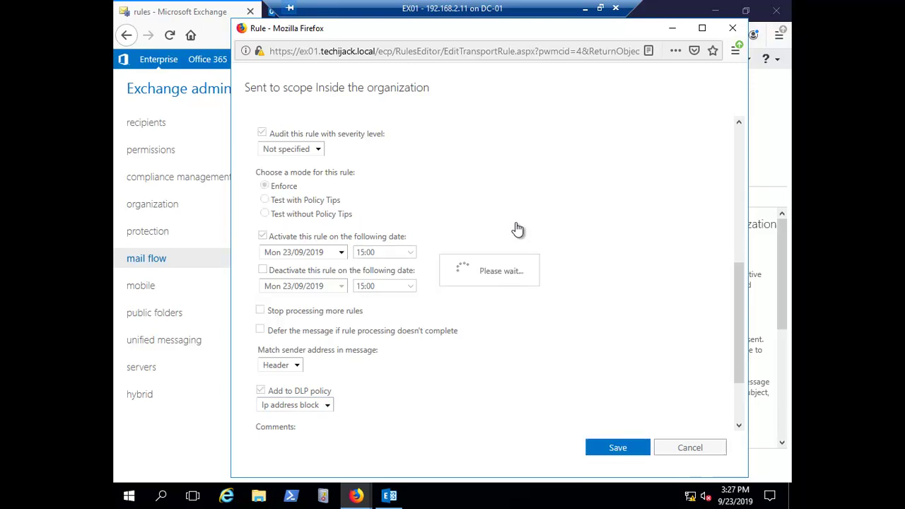
key("Return")
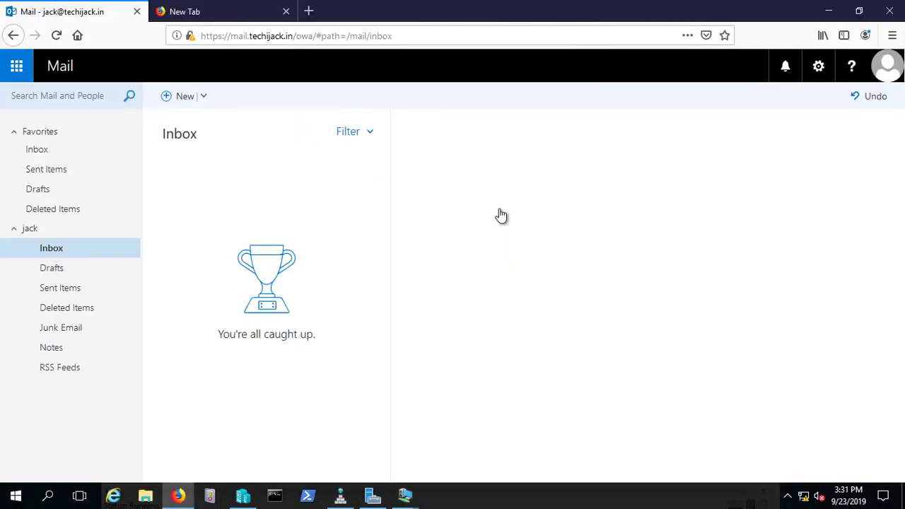
Step: Check the signed-in mailbox account, start a new email and address it to the internal recipient
left_click(887, 66)
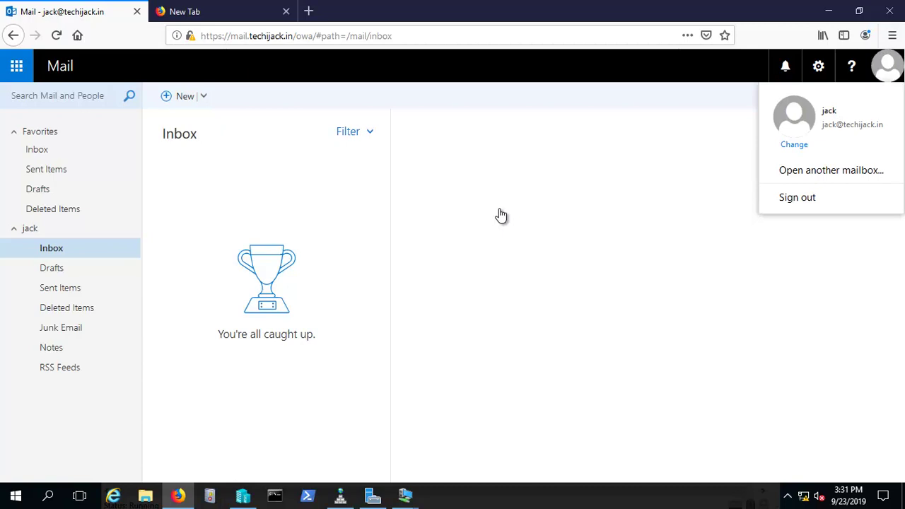
left_click(184, 96)
key("Return")
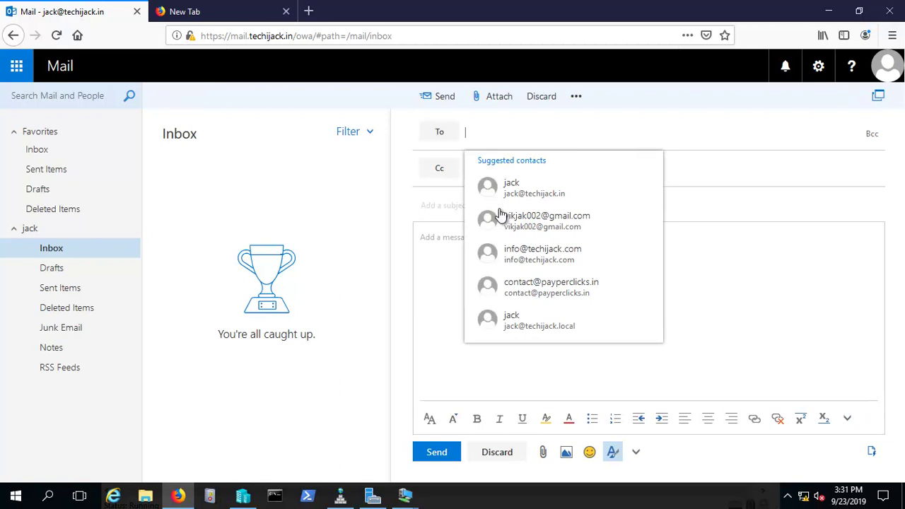
type("may")
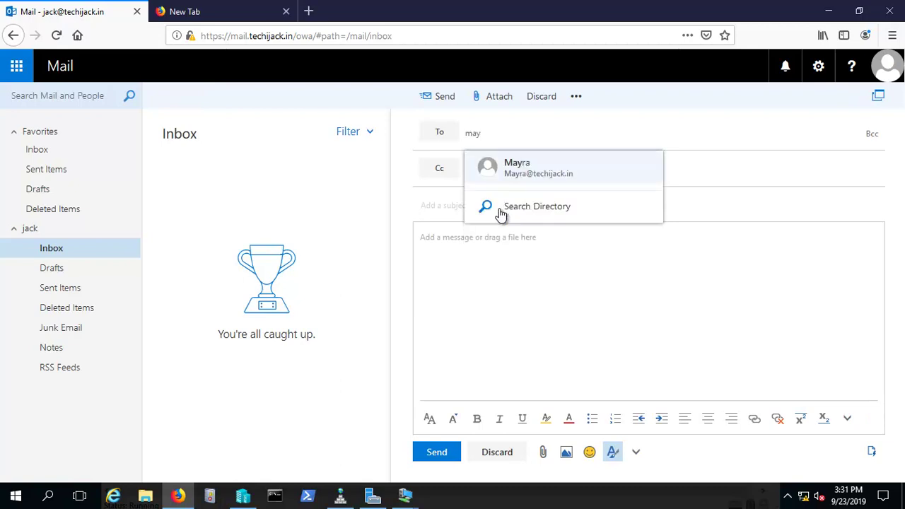
key("Return")
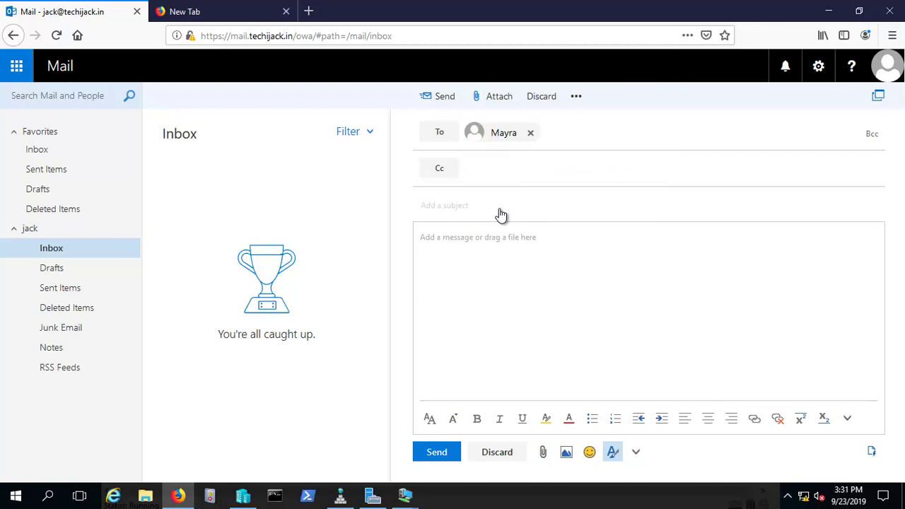
Step: Give the email the subject "ip address" and the body "ip address 192.168.3.12 server ip.", and send it
type("ip address")
key("Tab")
type("ip ad")
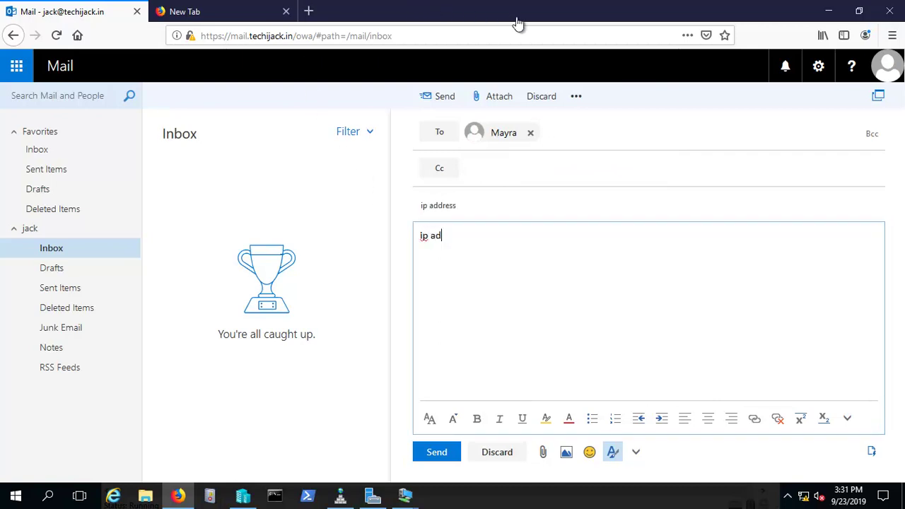
type("dress 192.168.3.12 server ip.")
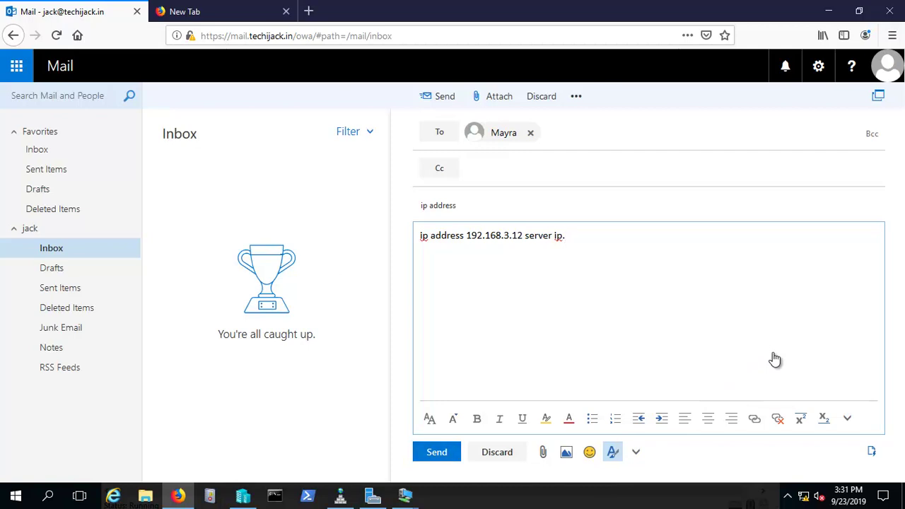
key("ctrl+Return")
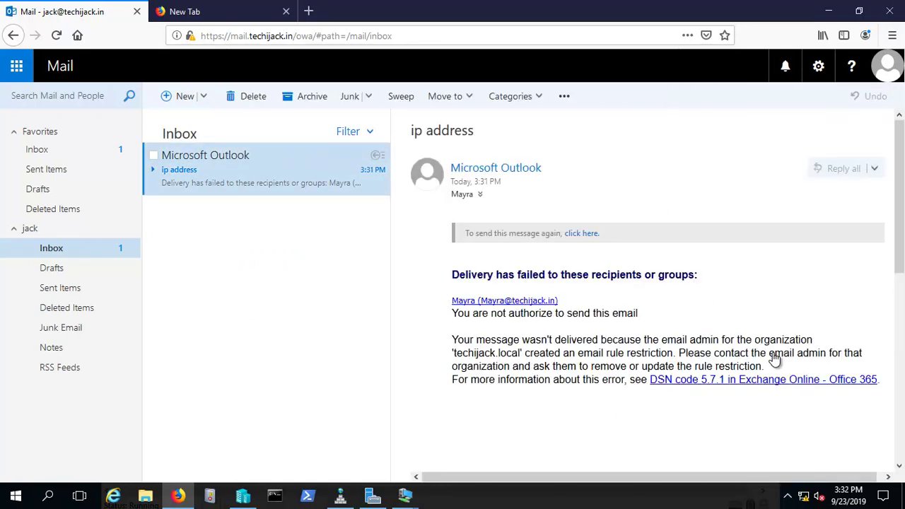
Step: Examine the delivery failure notice's explanation and resend the "ip address" message from it
left_click_drag(494, 275, 694, 274)
left_click_drag(452, 313, 638, 313)
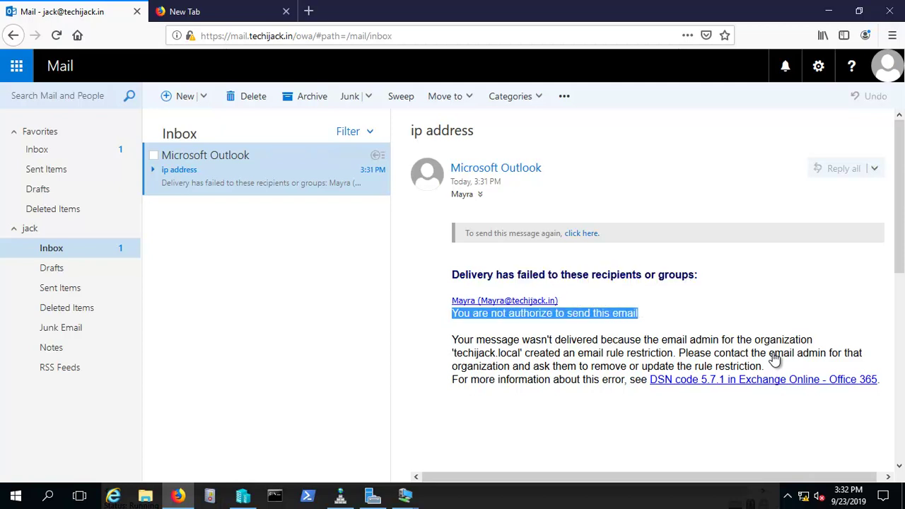
left_click(775, 359)
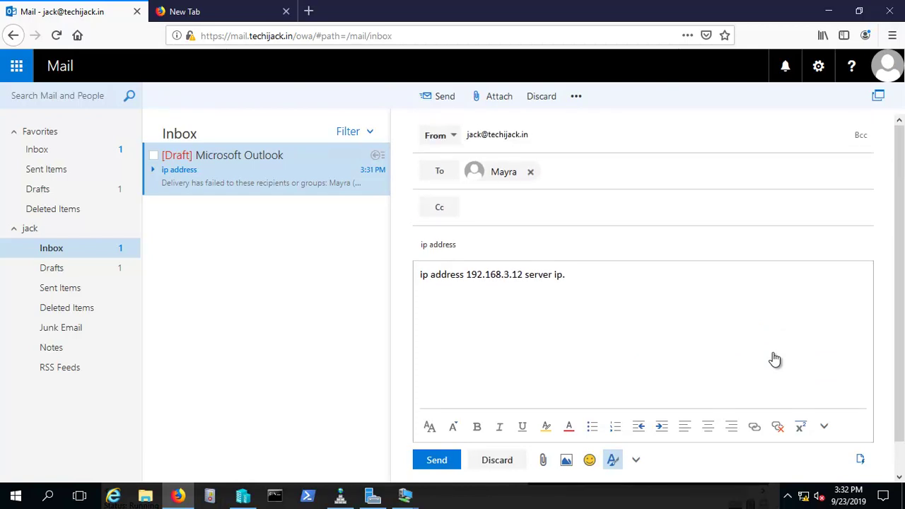
key("ctrl+Return")
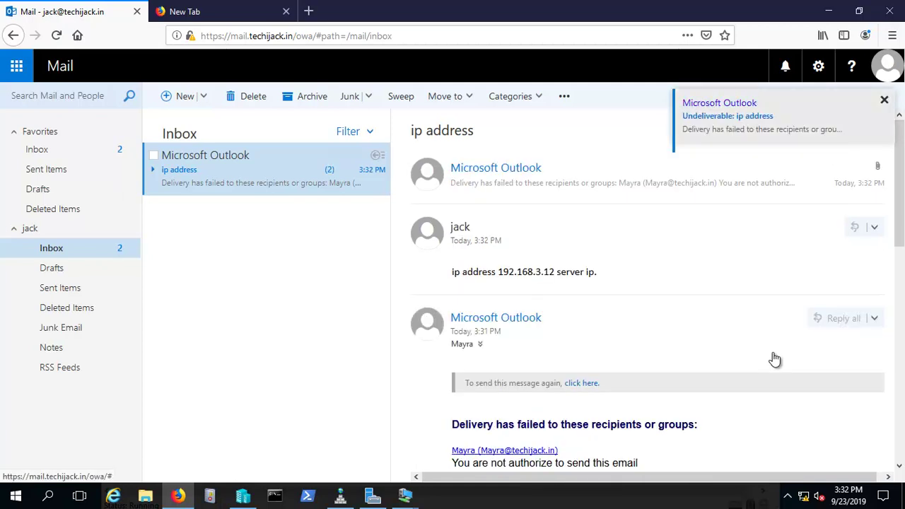
Step: Switch to the administrator's mailbox on EX01, view the original message attached to the newest "ip address" incident report, and close it
left_click(728, 113)
left_click(619, 44)
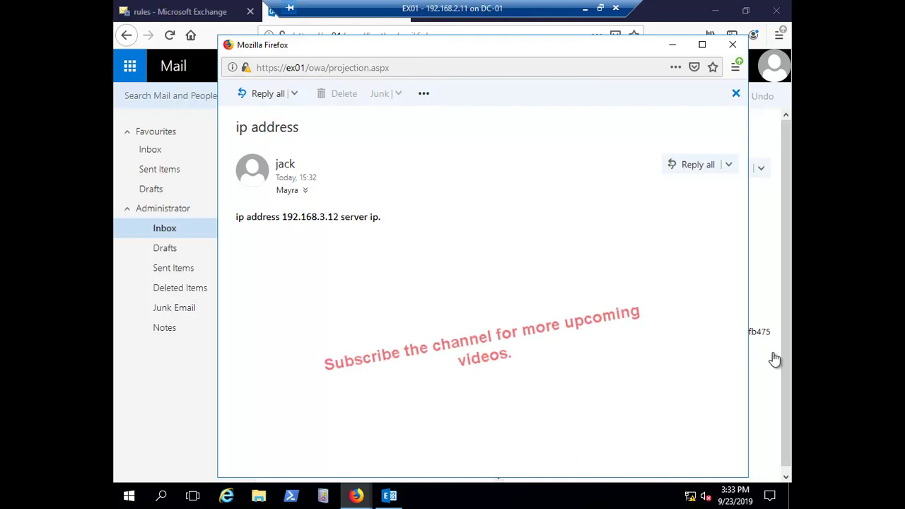
left_click(732, 45)
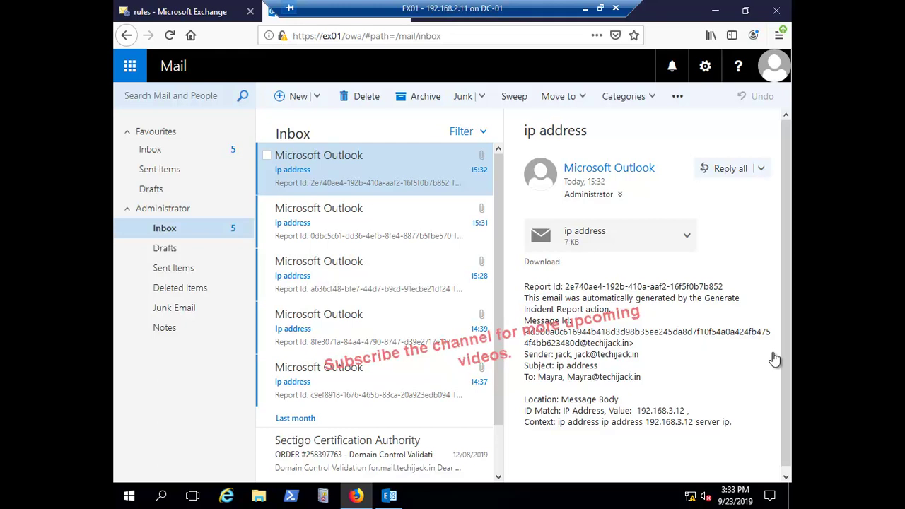
Step: Examine the newest incident report's sender, subject, recipient, ID match and context details in the administrator's inbox
key("shift+Right")
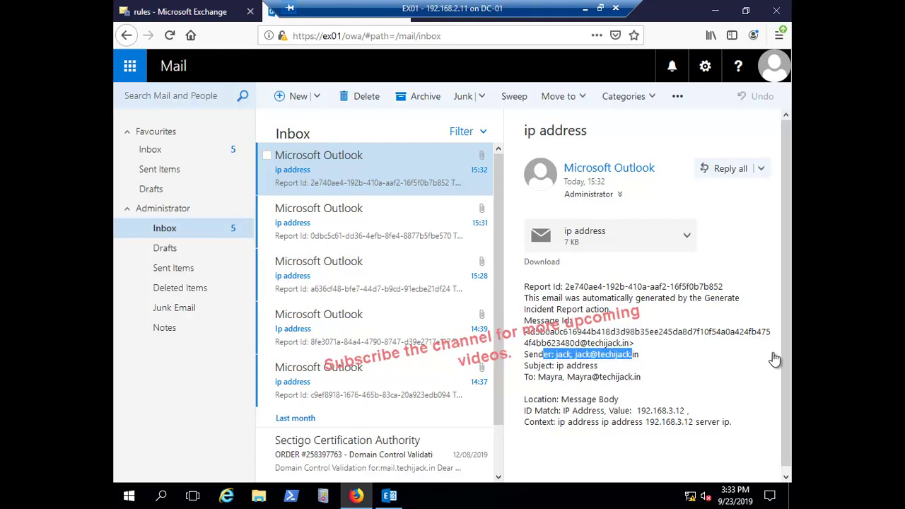
left_click_drag(524, 377, 585, 365)
key("shift+Left")
key("shift+Left")
key("shift+Left")
key("shift+Left")
key("shift+Left")
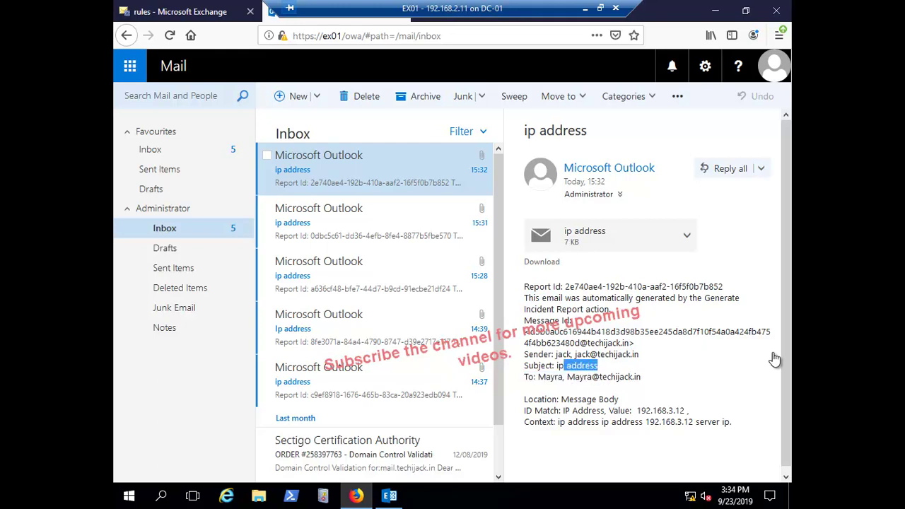
left_click_drag(573, 410, 635, 422)
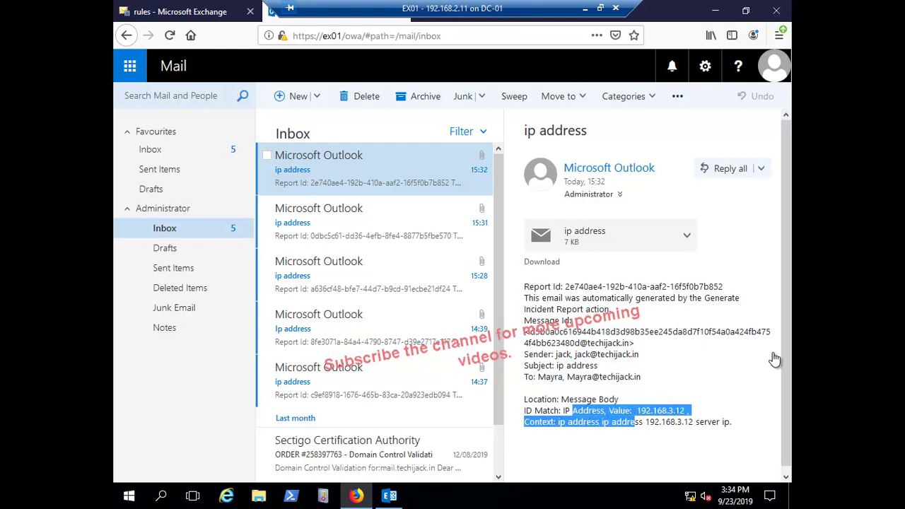
left_click(775, 359)
left_click_drag(522, 411, 569, 410)
left_click(775, 359)
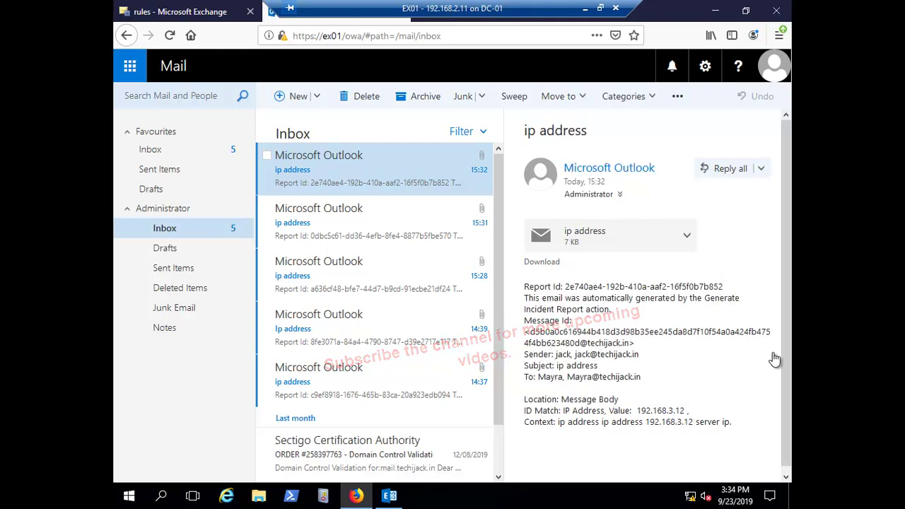
left_click_drag(560, 422, 734, 422)
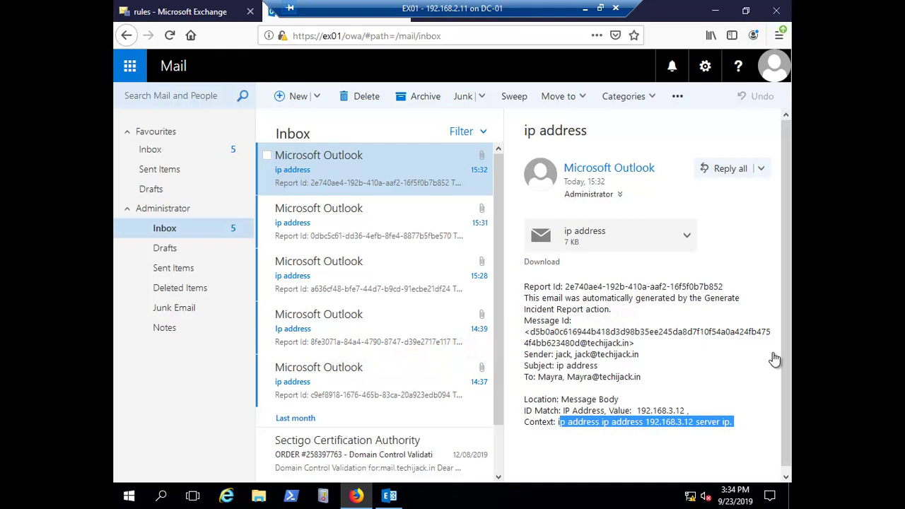
scroll(382, 276, "down", 1)
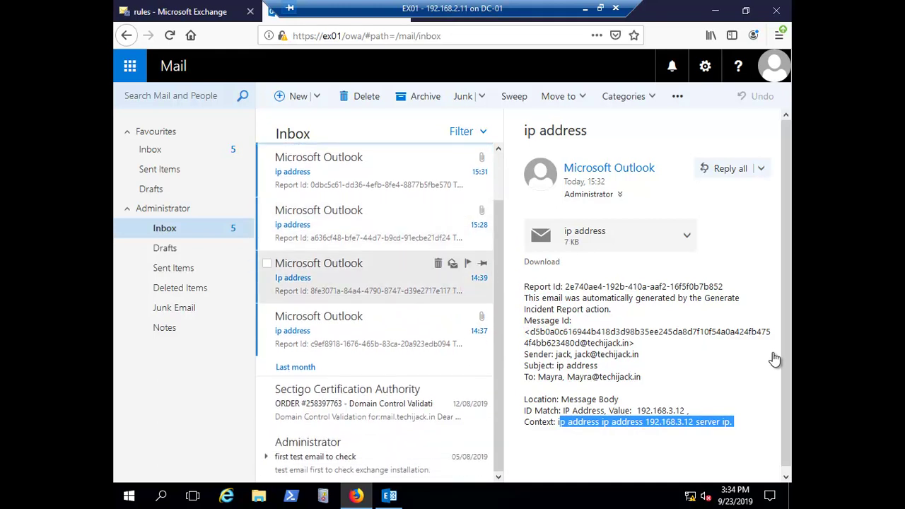